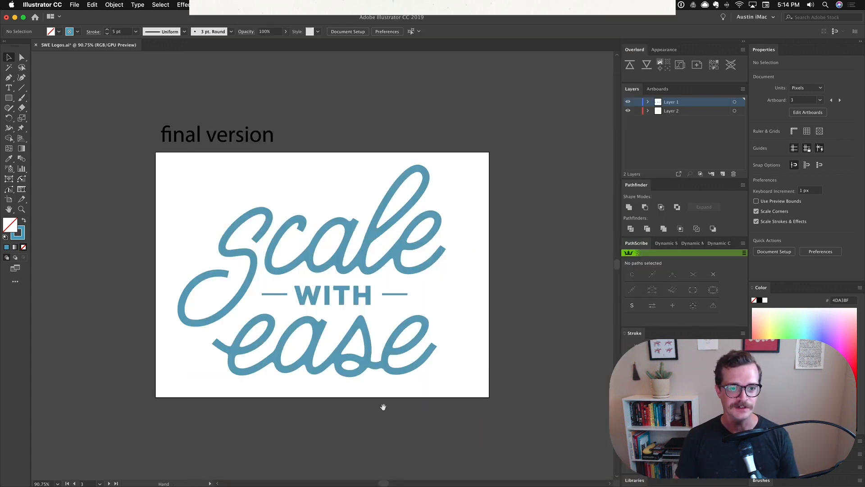
Examine the "scale with ease" lettering on the final version artboard, selecting the outlined path of the word "scale"
{"action": "left_click_drag", "start_coordinate": [346, 386], "coordinate": [384, 409]}
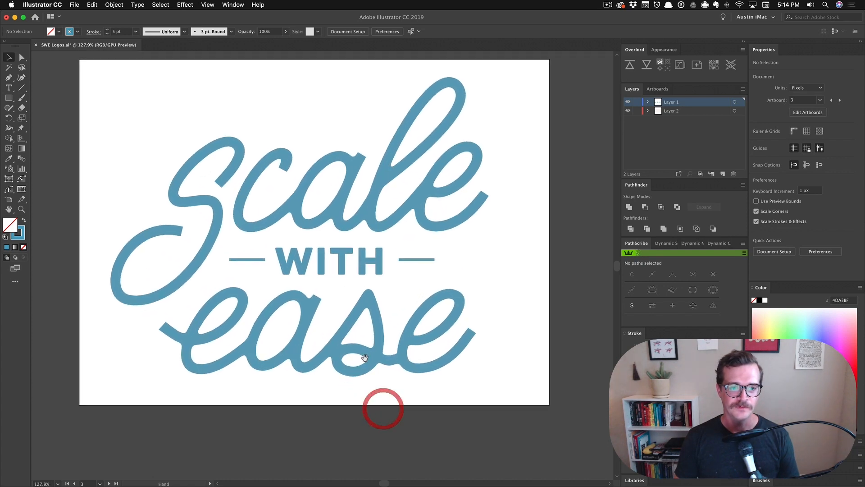
{"action": "left_click_drag", "start_coordinate": [363, 359], "coordinate": [372, 399]}
{"action": "left_click_drag", "start_coordinate": [392, 270], "coordinate": [379, 275]}
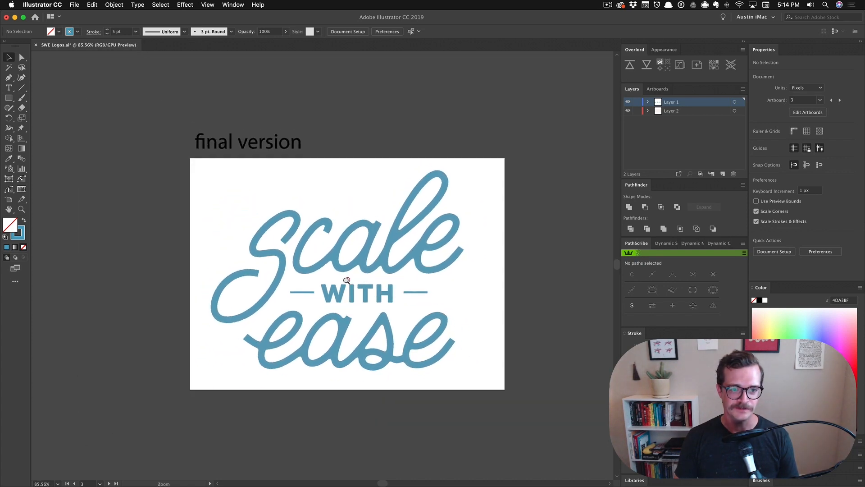
{"action": "left_click", "coordinate": [344, 262]}
{"action": "left_click_drag", "start_coordinate": [374, 304], "coordinate": [425, 328]}
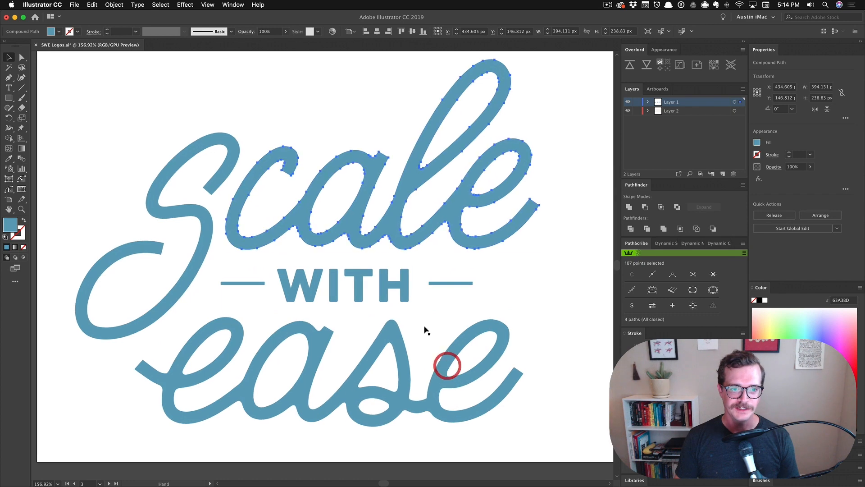
{"action": "left_click", "coordinate": [510, 278]}
{"action": "left_click_drag", "start_coordinate": [511, 275], "coordinate": [410, 280]}
Examine the Strokes version of the logo, selecting the individual letter paths in the word "scale"
{"action": "left_click_drag", "start_coordinate": [479, 273], "coordinate": [56, 261]}
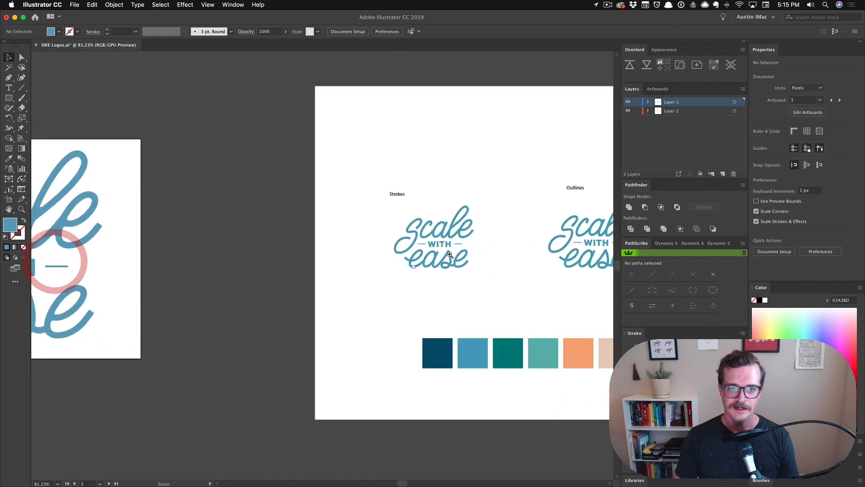
{"action": "mouse_move", "coordinate": [449, 254]}
{"action": "left_mouse_down"}
{"action": "mouse_move", "coordinate": [505, 274]}
{"action": "mouse_move", "coordinate": [573, 320]}
{"action": "left_mouse_up"}
{"action": "left_click_drag", "start_coordinate": [556, 292], "coordinate": [496, 326]}
{"action": "left_click", "coordinate": [436, 208]}
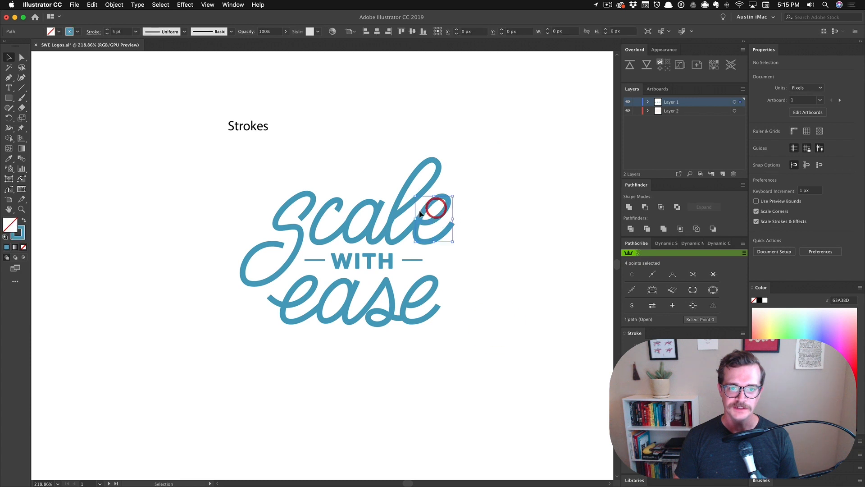
{"action": "left_click_drag", "start_coordinate": [292, 190], "coordinate": [470, 226]}
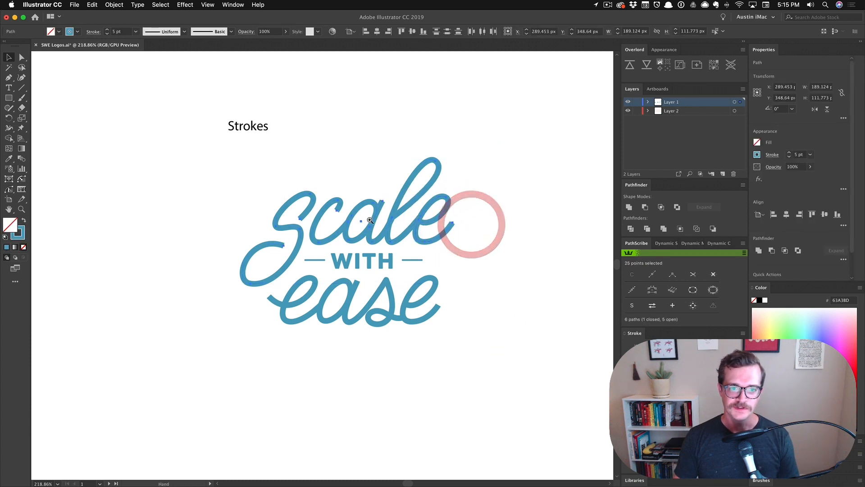
{"action": "left_click_drag", "start_coordinate": [371, 220], "coordinate": [469, 234]}
{"action": "left_click_drag", "start_coordinate": [368, 138], "coordinate": [406, 200]}
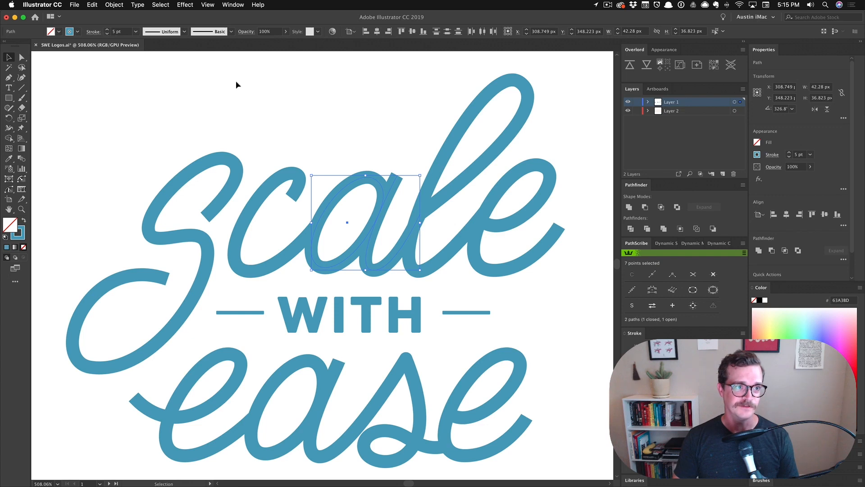
{"action": "left_click", "coordinate": [331, 94]}
Select the upper lettering of the Outlines version and compare it with the artwork on the final version artboard
{"action": "left_click_drag", "start_coordinate": [420, 114], "coordinate": [175, 155]}
{"action": "left_click_drag", "start_coordinate": [441, 134], "coordinate": [336, 172]}
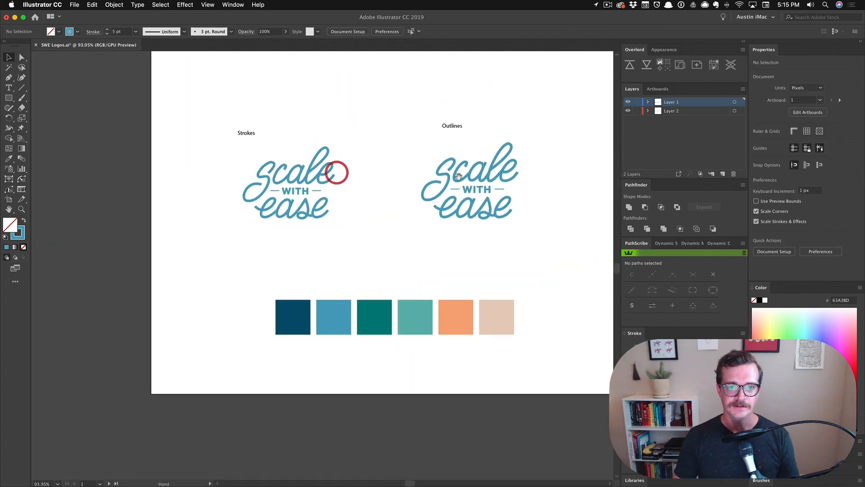
{"action": "left_click", "coordinate": [518, 172]}
{"action": "left_click_drag", "start_coordinate": [462, 174], "coordinate": [487, 186]}
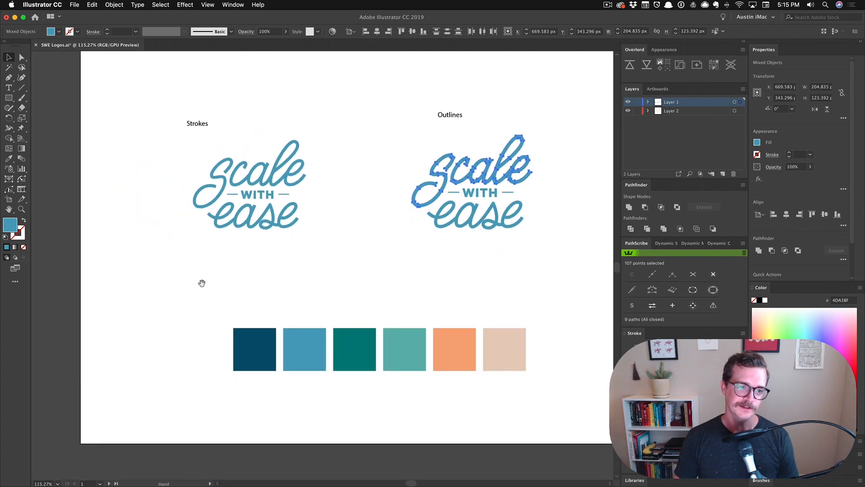
{"action": "left_click_drag", "start_coordinate": [180, 282], "coordinate": [608, 286]}
{"action": "left_click_drag", "start_coordinate": [193, 254], "coordinate": [442, 292]}
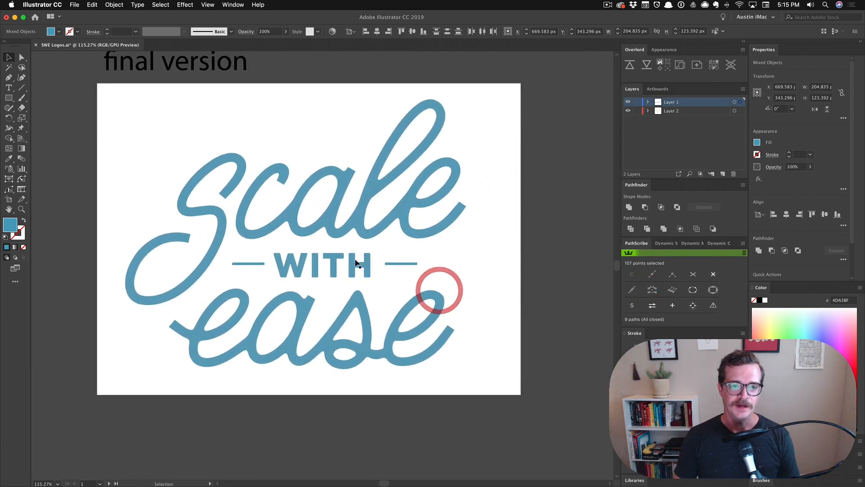
{"action": "left_click_drag", "start_coordinate": [293, 238], "coordinate": [334, 258]}
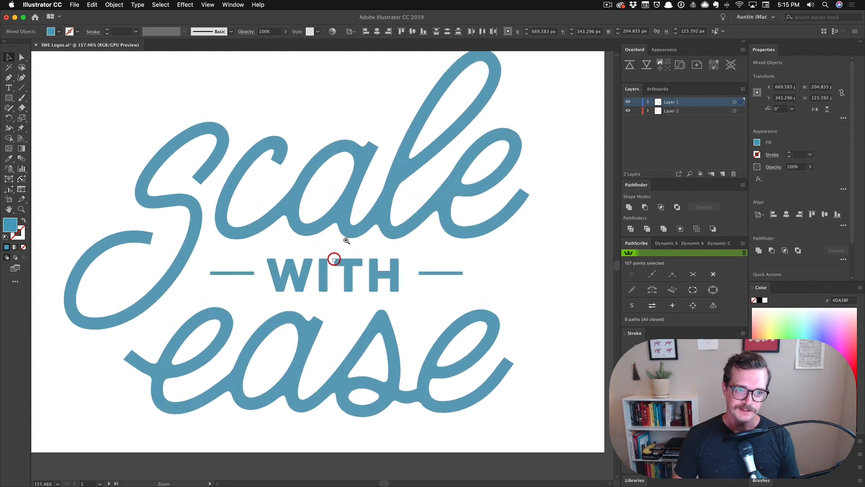
Return to the Strokes version and inspect its lettering up close and alongside the neighbouring artboard
{"action": "left_click_drag", "start_coordinate": [385, 239], "coordinate": [50, 239]}
{"action": "left_click_drag", "start_coordinate": [413, 237], "coordinate": [56, 243]}
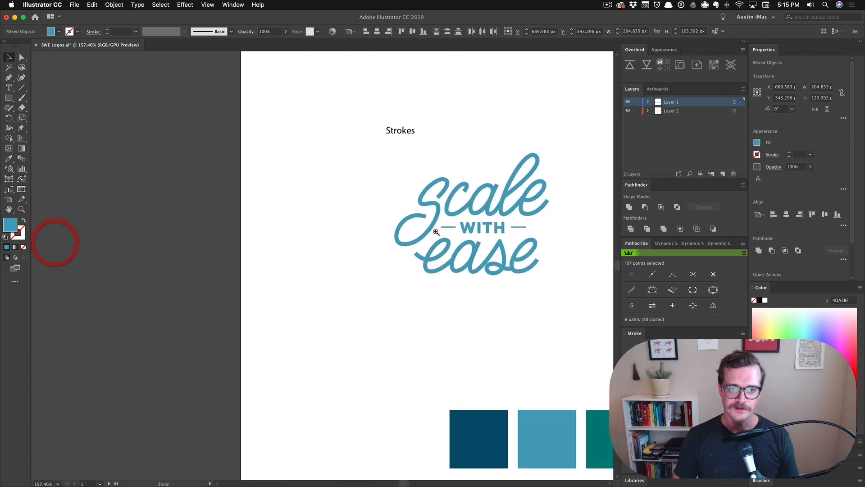
{"action": "left_click_drag", "start_coordinate": [500, 219], "coordinate": [624, 233]}
{"action": "left_click_drag", "start_coordinate": [527, 220], "coordinate": [411, 271]}
{"action": "left_click_drag", "start_coordinate": [334, 252], "coordinate": [413, 262]}
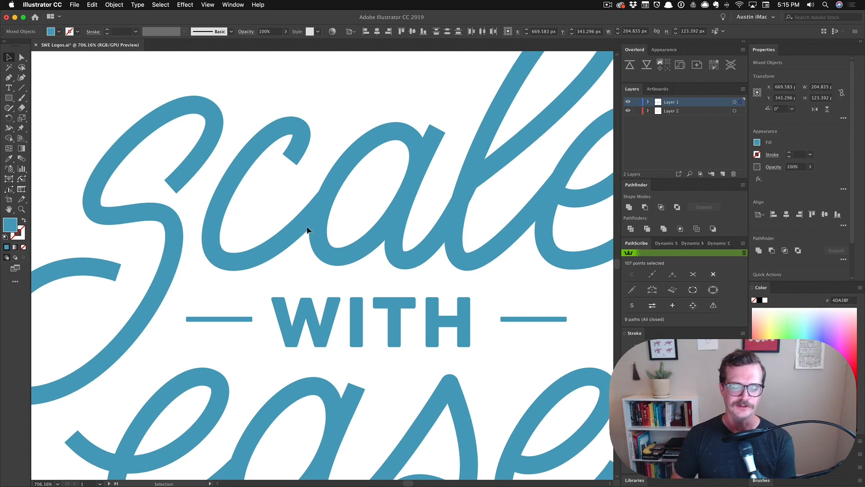
{"action": "left_click_drag", "start_coordinate": [371, 229], "coordinate": [215, 230]}
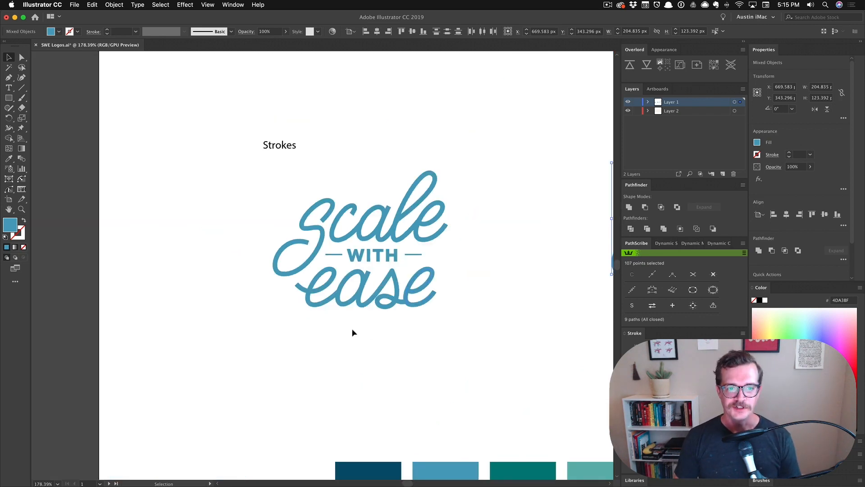
{"action": "left_click_drag", "start_coordinate": [299, 271], "coordinate": [759, 270]}
{"action": "mouse_move", "coordinate": [331, 229]}
{"action": "left_mouse_down"}
{"action": "mouse_move", "coordinate": [177, 235]}
{"action": "mouse_move", "coordinate": [401, 245]}
{"action": "mouse_move", "coordinate": [393, 248]}
{"action": "left_mouse_up"}
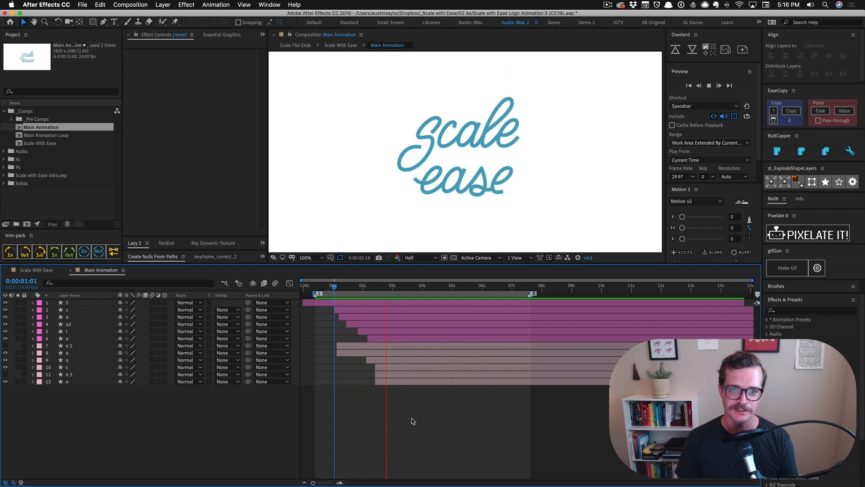
In After Effects, stop the Main Animation preview and draw a straight horizontal line above the lettering with the Pen tool
{"action": "key", "text": "space"}
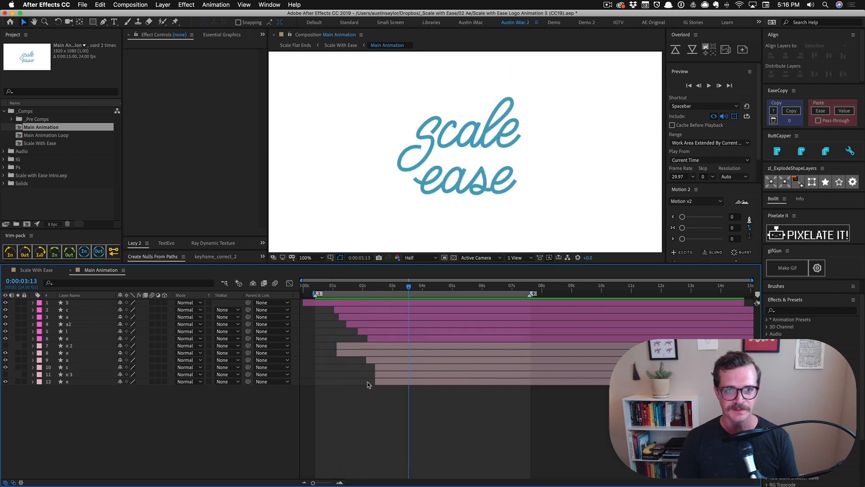
{"action": "key", "text": "g"}
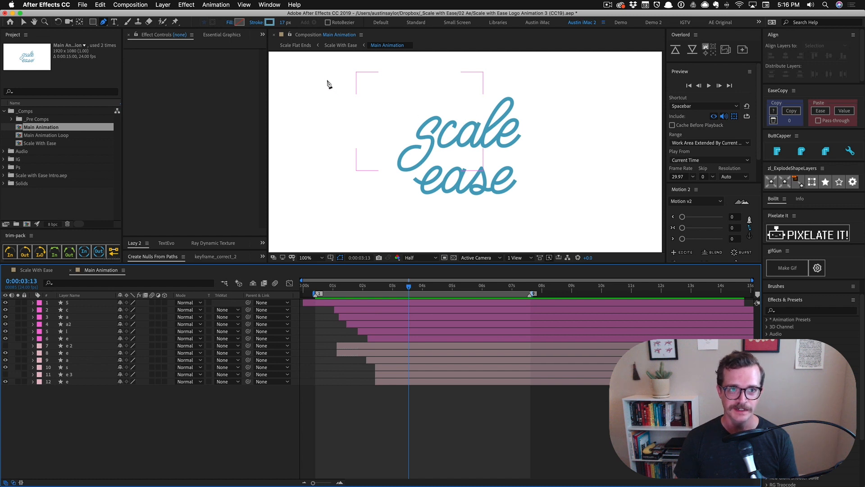
{"action": "left_click", "coordinate": [346, 84]}
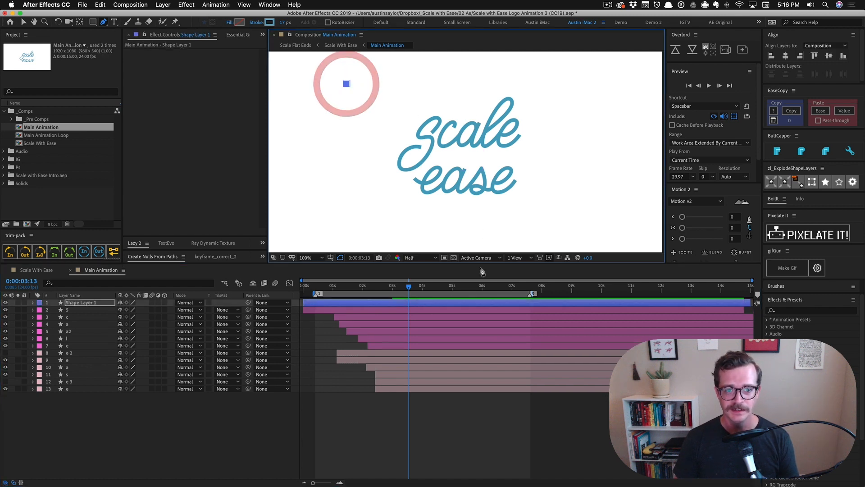
{"action": "left_click", "coordinate": [599, 84]}
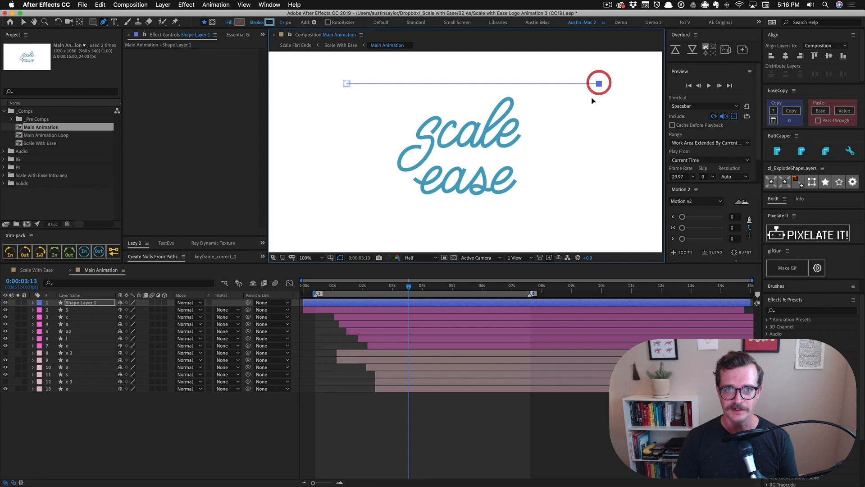
Set the line's stroke color to 63A3BD by sampling the blue lettering, and deselect the layer
{"action": "left_click", "coordinate": [269, 22]}
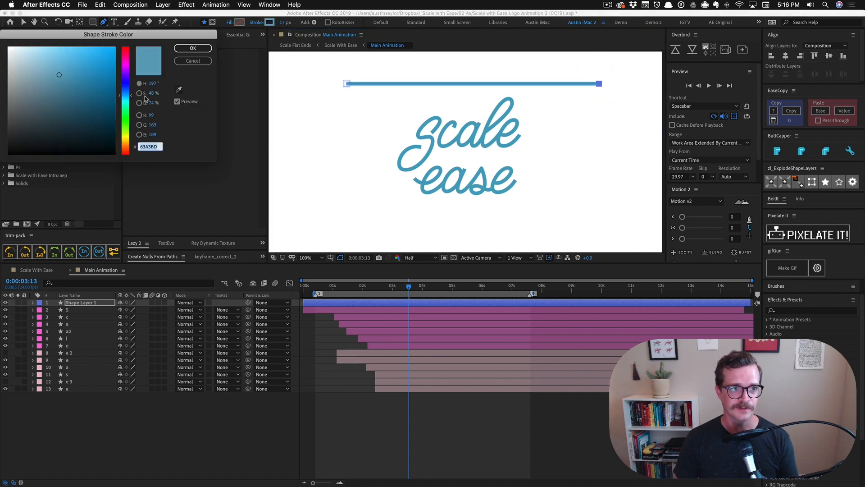
{"action": "left_click", "coordinate": [179, 90]}
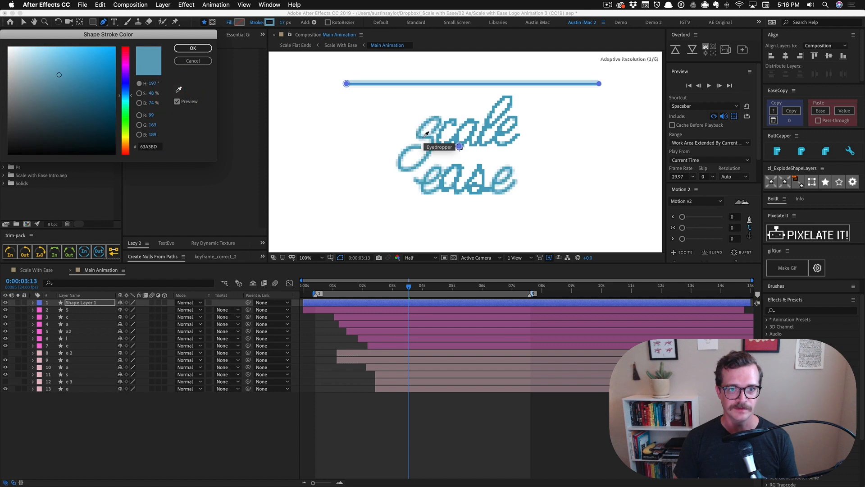
{"action": "left_click", "coordinate": [425, 134]}
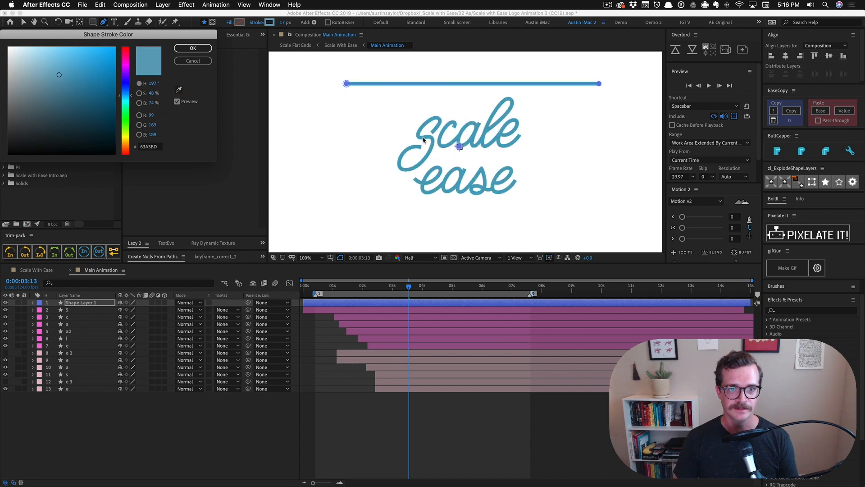
{"action": "left_click", "coordinate": [191, 48]}
{"action": "left_click", "coordinate": [458, 446]}
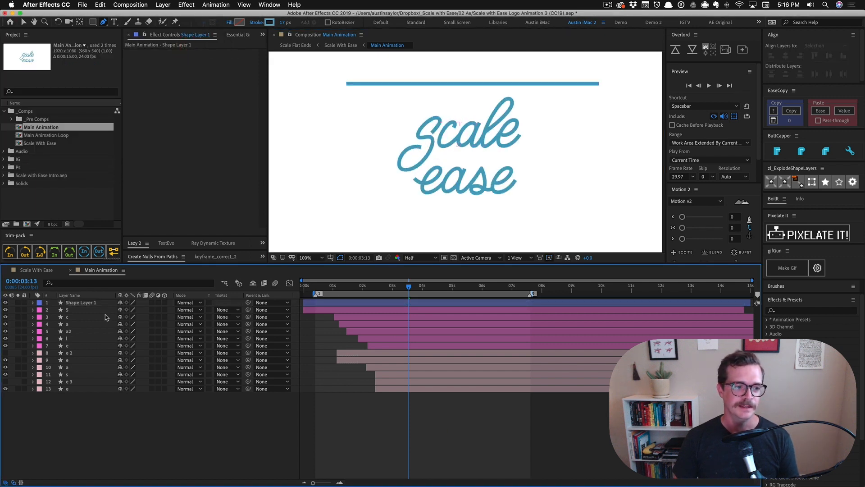
Add Trim Paths to Shape Layer 1 and reveal its Start, End and Offset properties
{"action": "left_click", "coordinate": [87, 305]}
{"action": "left_click", "coordinate": [34, 303]}
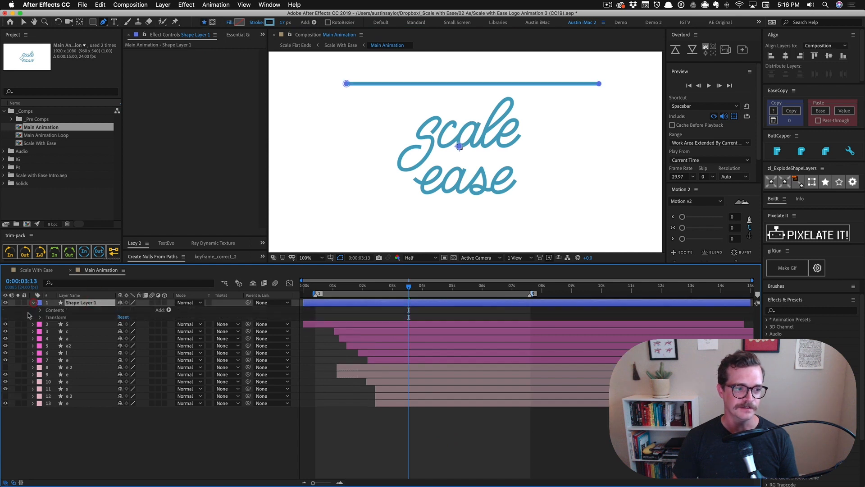
{"action": "left_click", "coordinate": [169, 310]}
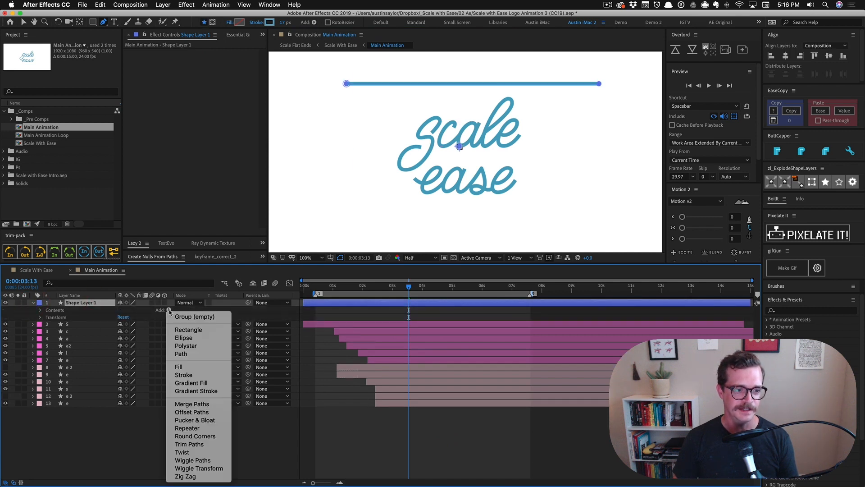
{"action": "left_click", "coordinate": [201, 444]}
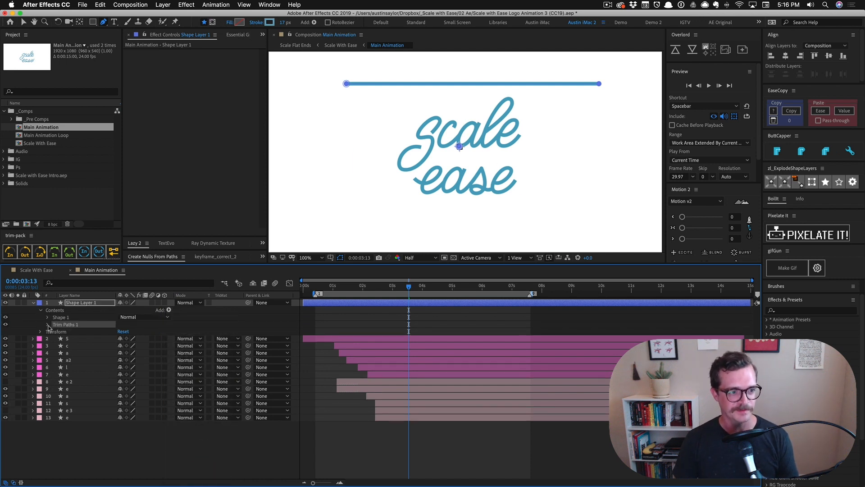
{"action": "left_click", "coordinate": [47, 324]}
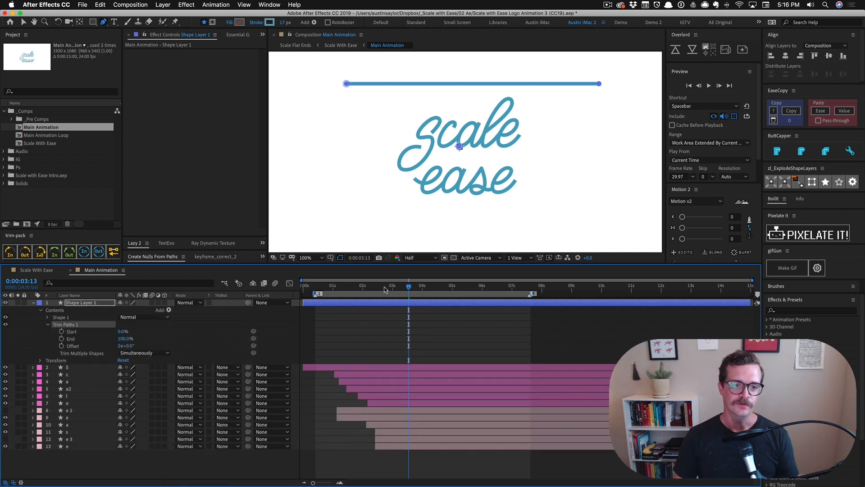
Keyframe the Trim Paths End value at 0% on 0:00:03:11 and at 100% on 0:00:04:08
{"action": "left_click_drag", "start_coordinate": [399, 288], "coordinate": [406, 288]}
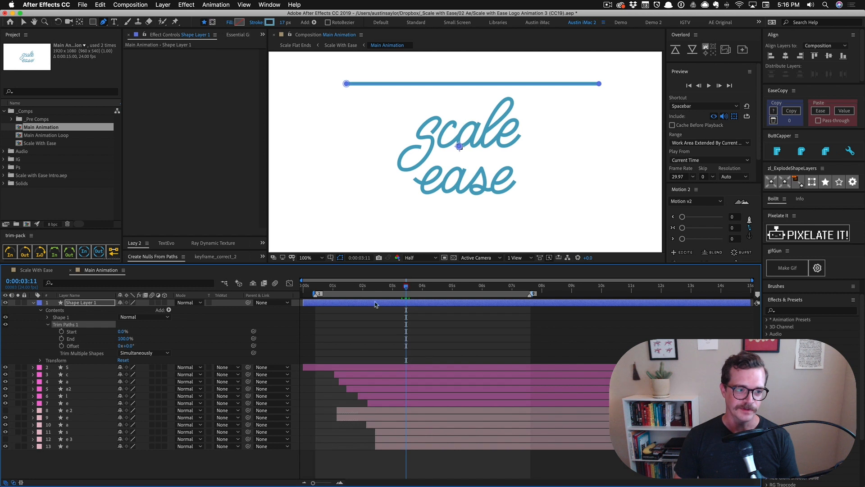
{"action": "left_click", "coordinate": [61, 339]}
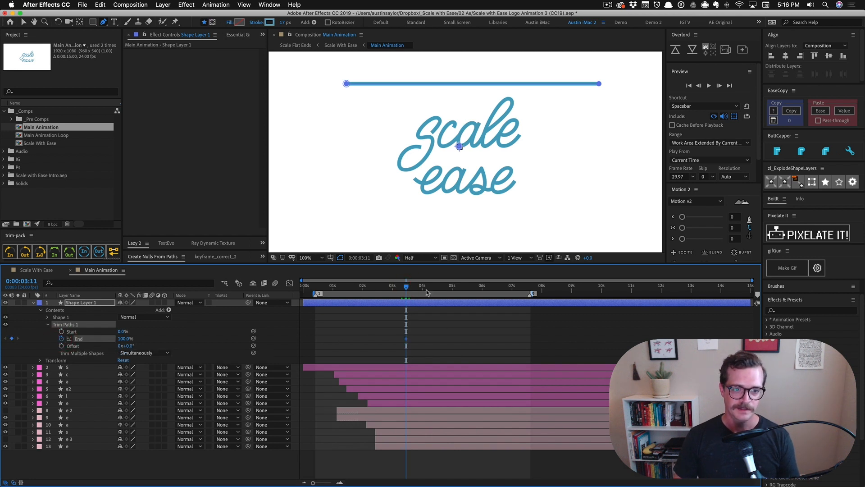
{"action": "left_click_drag", "start_coordinate": [96, 340], "coordinate": [76, 340]}
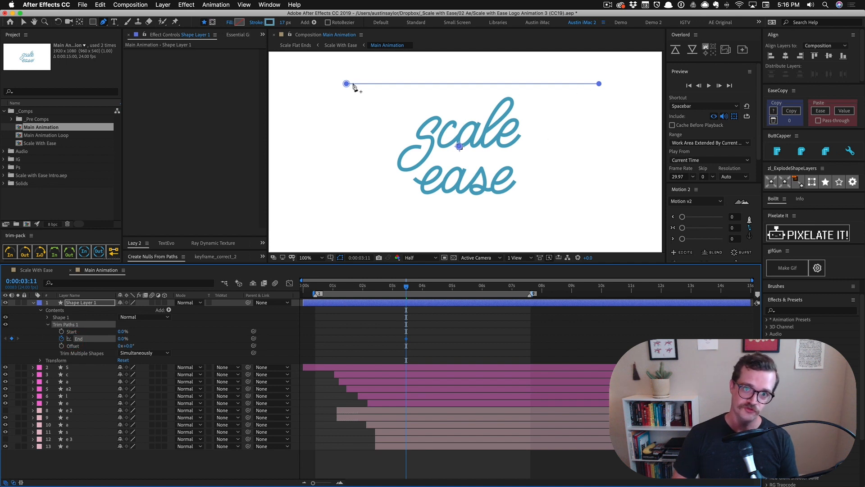
{"action": "left_click", "coordinate": [433, 290]}
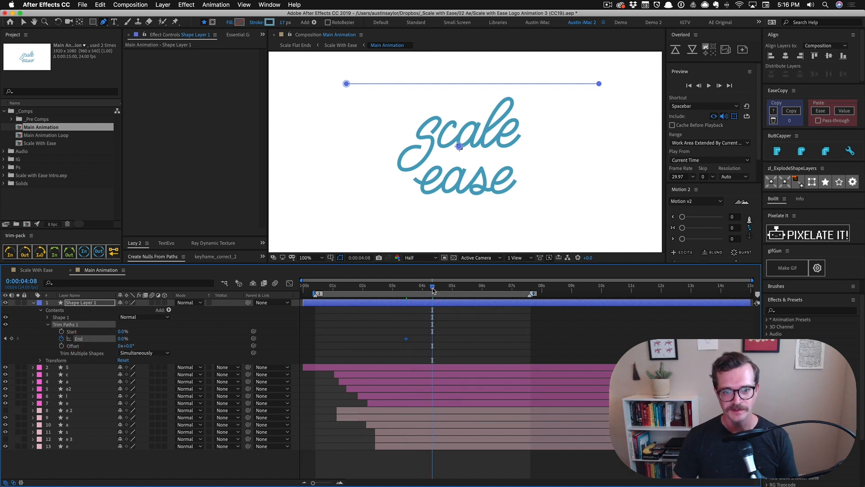
{"action": "left_click_drag", "start_coordinate": [120, 339], "coordinate": [178, 338]}
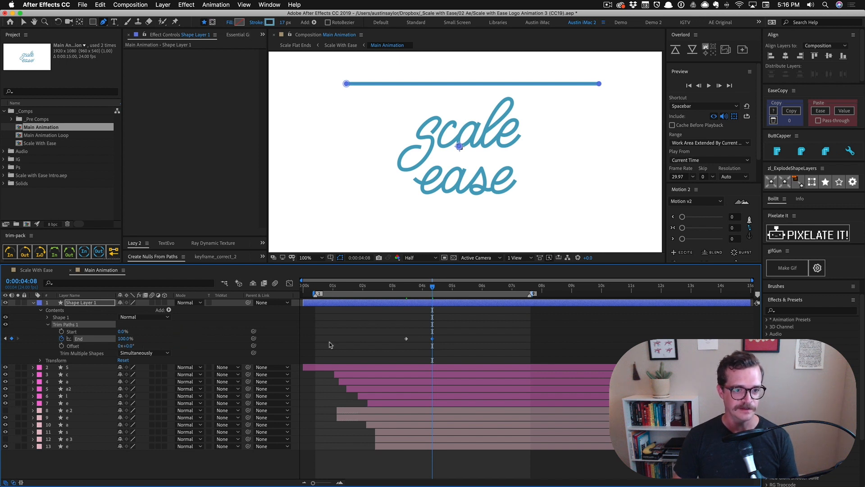
{"action": "left_click", "coordinate": [381, 333]}
Preview the line's draw-on animation from just before the first End keyframe
{"action": "left_click", "coordinate": [402, 287]}
{"action": "key", "text": "space"}
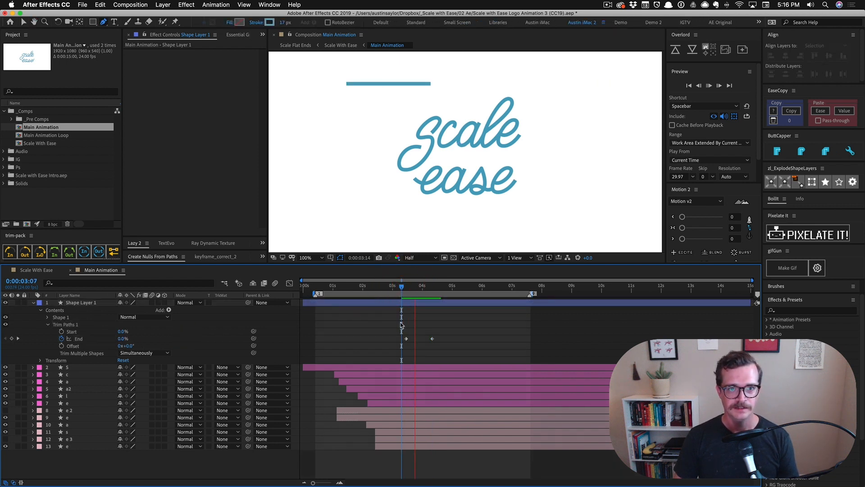
{"action": "left_click", "coordinate": [405, 320]}
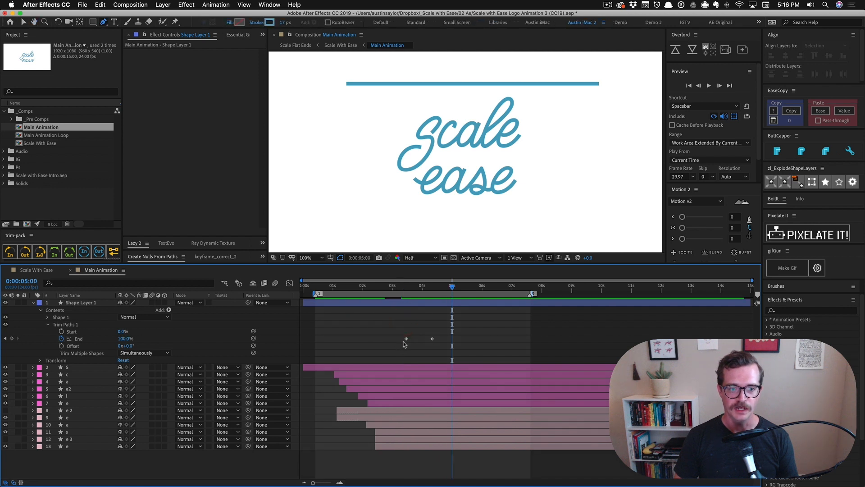
Spread the End keyframes apart, moving the first to just before 2 seconds and the second to just after 5 seconds
{"action": "left_click_drag", "start_coordinate": [406, 338], "coordinate": [355, 340]}
{"action": "left_click_drag", "start_coordinate": [432, 339], "coordinate": [459, 340]}
{"action": "left_click", "coordinate": [426, 328]}
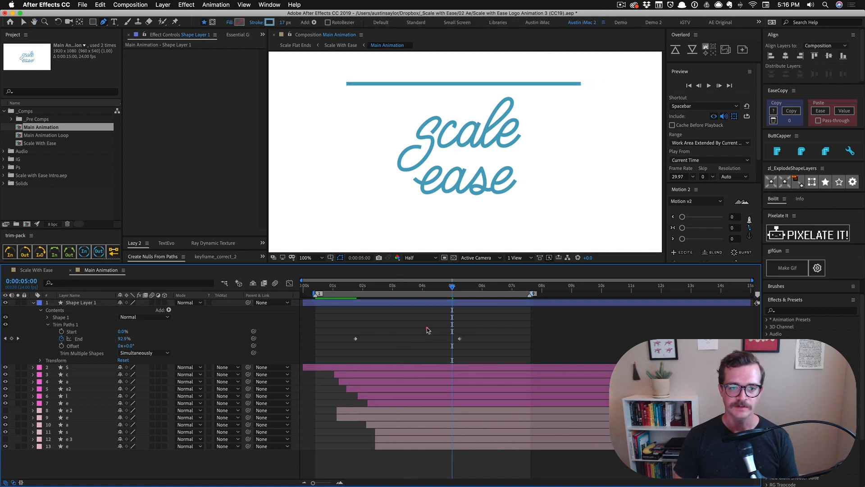
Preview the line's draw-on from 0:00:01:17, and delete Shape Layer 1 from the Main Animation comp
{"action": "left_click", "coordinate": [354, 286]}
{"action": "key", "text": "space"}
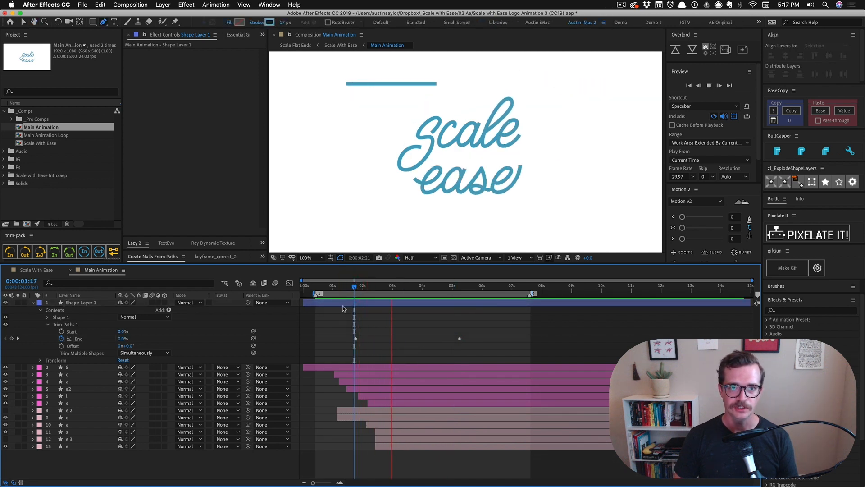
{"action": "left_click", "coordinate": [391, 307]}
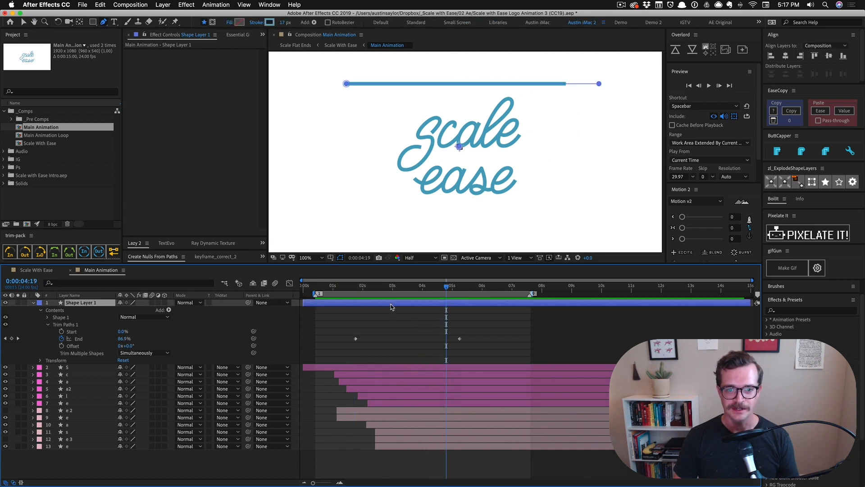
{"action": "key", "text": "Delete"}
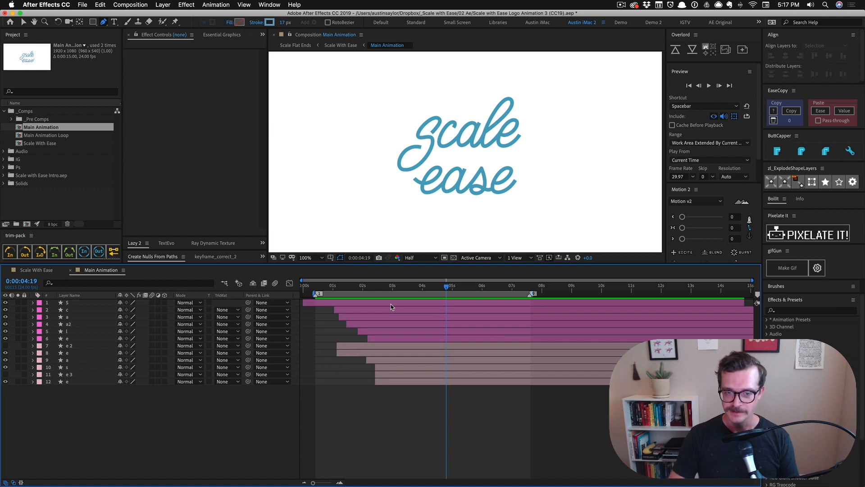
Fit the whole composition in the viewer and preview the full logo animation
{"action": "key", "text": "period"}
{"action": "key", "text": "period"}
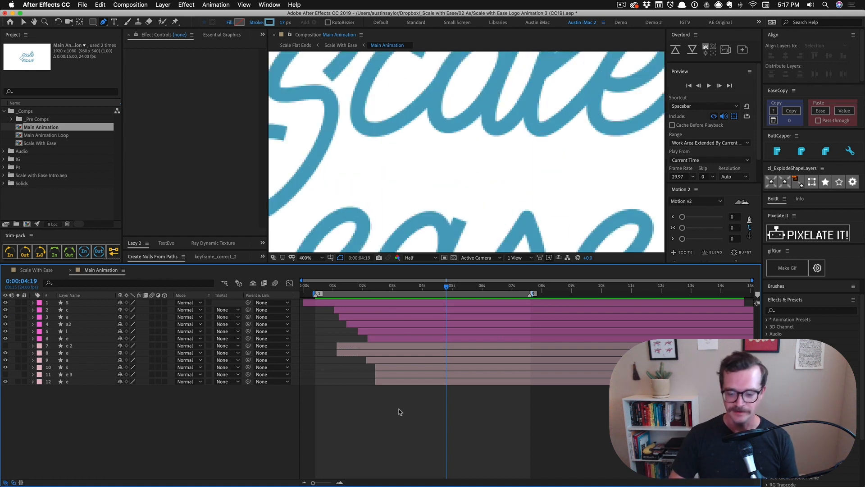
{"action": "key", "text": "comma"}
{"action": "key", "text": "comma"}
{"action": "key", "text": "comma"}
{"action": "key", "text": "period"}
{"action": "key", "text": "period"}
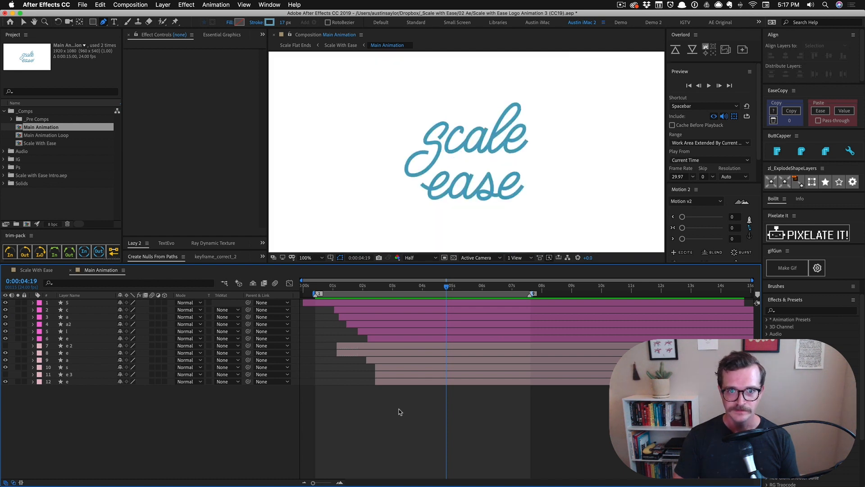
{"action": "key", "text": "shift+slash"}
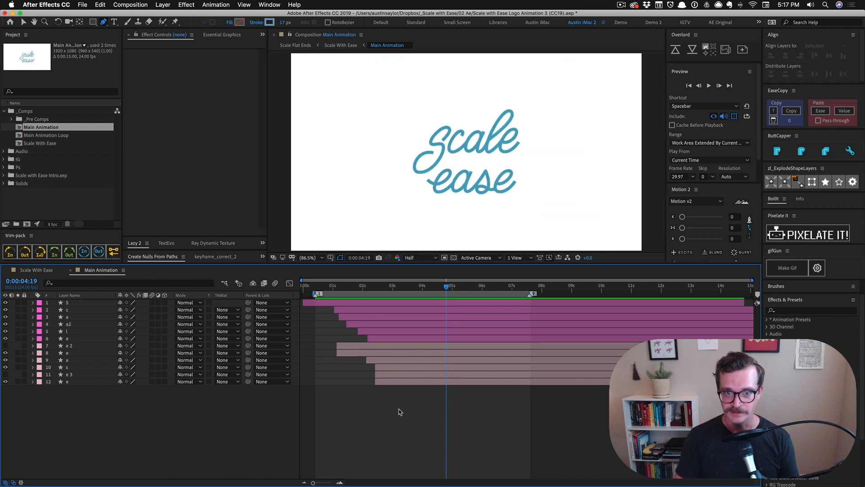
{"action": "key", "text": "space"}
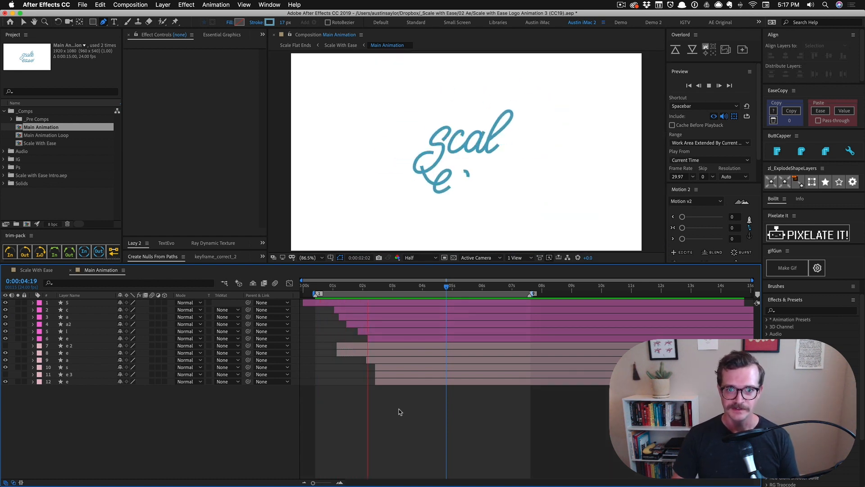
{"action": "key", "text": "h"}
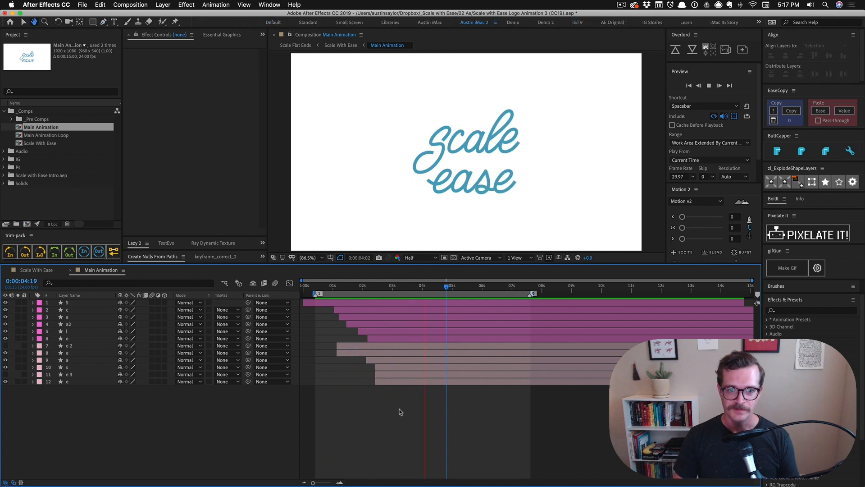
{"action": "key", "text": "space"}
{"action": "key", "text": "g"}
Reveal the keyframed properties of the S layer and select its Path keyframes
{"action": "left_click", "coordinate": [347, 306]}
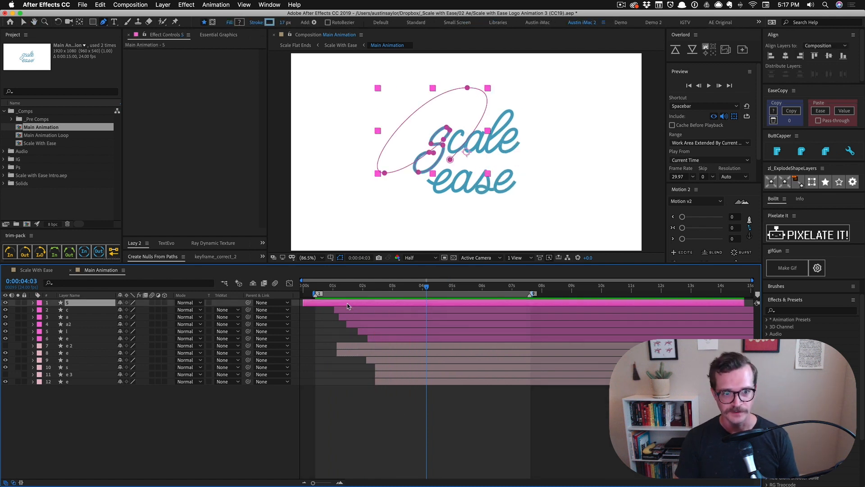
{"action": "key", "text": "u"}
{"action": "left_click_drag", "start_coordinate": [364, 314], "coordinate": [315, 306]}
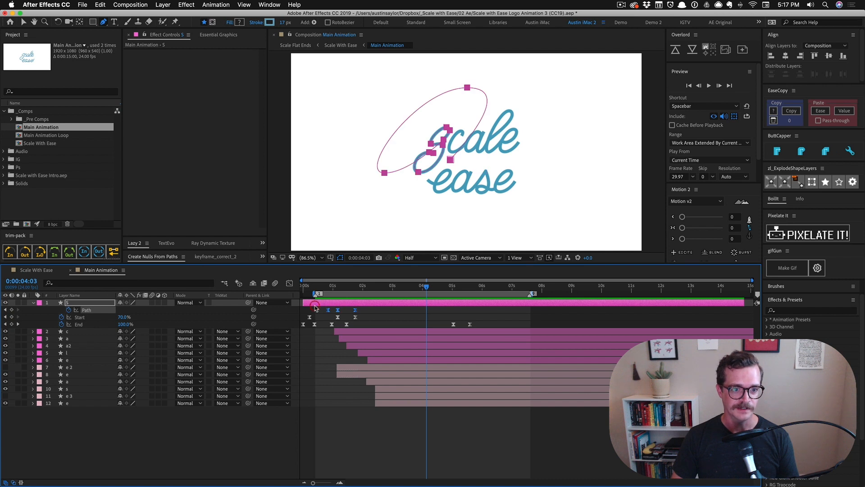
{"action": "key", "text": "period"}
{"action": "key", "text": "period"}
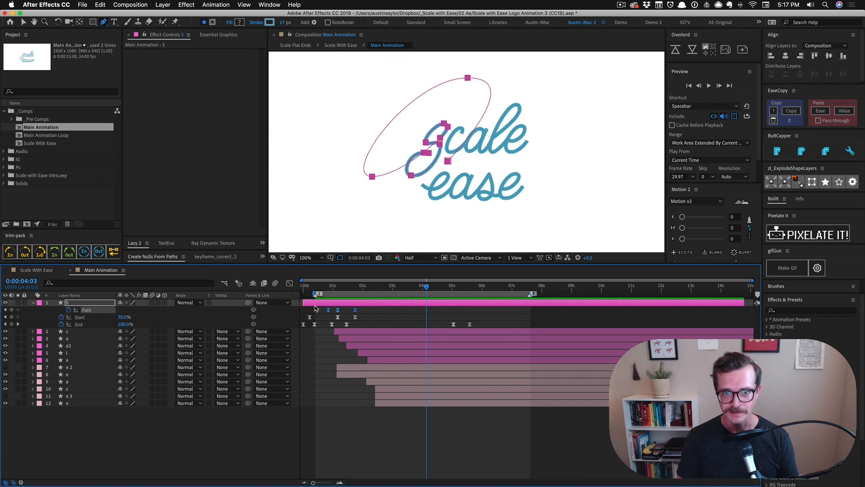
Scrub through the S layer's Path keyframes up to 0:00:01:19 to examine how the letter's path changes
{"action": "left_click", "coordinate": [368, 315]}
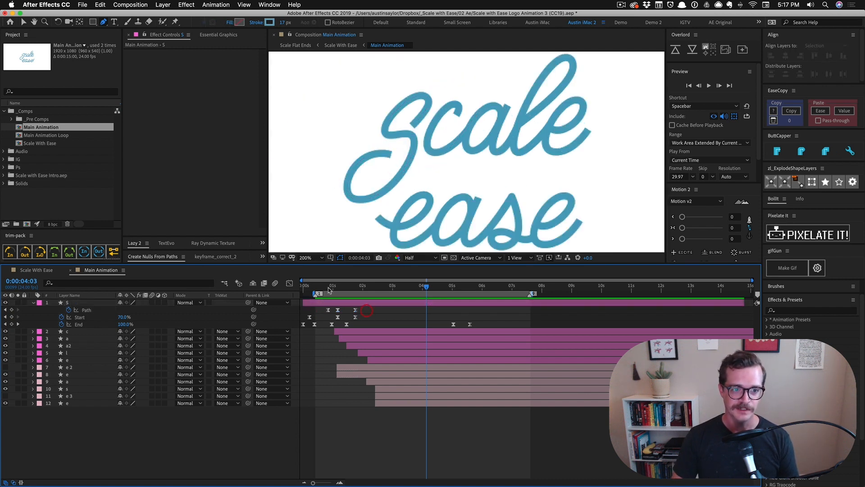
{"action": "mouse_move", "coordinate": [322, 313]}
{"action": "left_mouse_down"}
{"action": "mouse_move", "coordinate": [371, 304]}
{"action": "mouse_move", "coordinate": [326, 290]}
{"action": "mouse_move", "coordinate": [334, 289]}
{"action": "left_mouse_up"}
{"action": "left_click", "coordinate": [324, 290]}
{"action": "key", "text": "space"}
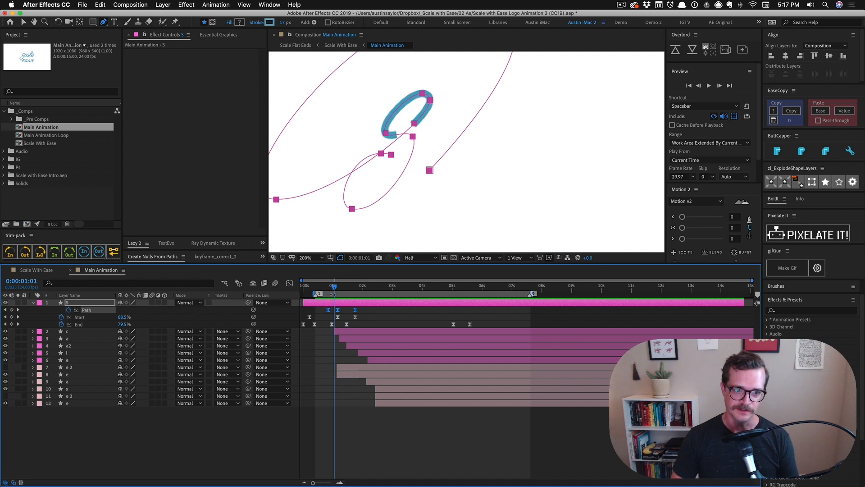
{"action": "mouse_move", "coordinate": [333, 289]}
{"action": "left_mouse_down"}
{"action": "mouse_move", "coordinate": [335, 307]}
{"action": "mouse_move", "coordinate": [340, 288]}
{"action": "mouse_move", "coordinate": [357, 288]}
{"action": "mouse_move", "coordinate": [335, 288]}
{"action": "mouse_move", "coordinate": [357, 289]}
{"action": "left_mouse_up"}
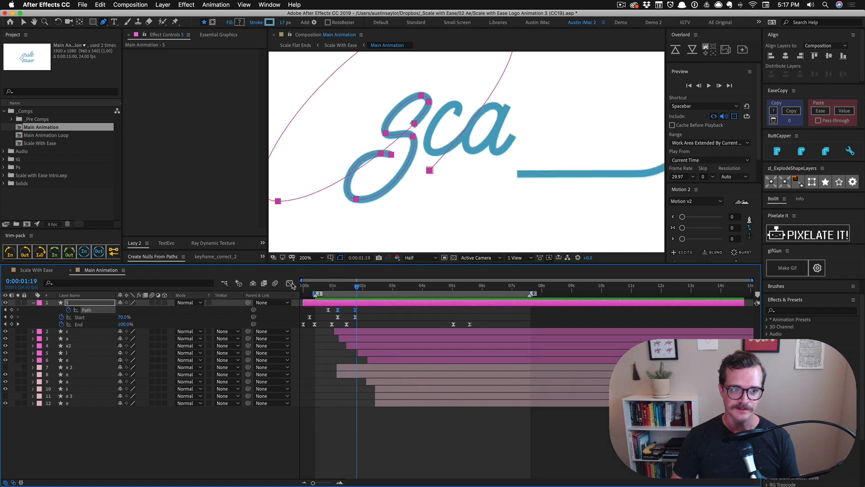
Examine the speed graph of the S layer's Path keyframes, and return to the keyframe view
{"action": "left_click", "coordinate": [290, 283]}
{"action": "scroll", "coordinate": [356, 446], "scroll_direction": "up", "scroll_amount": 6}
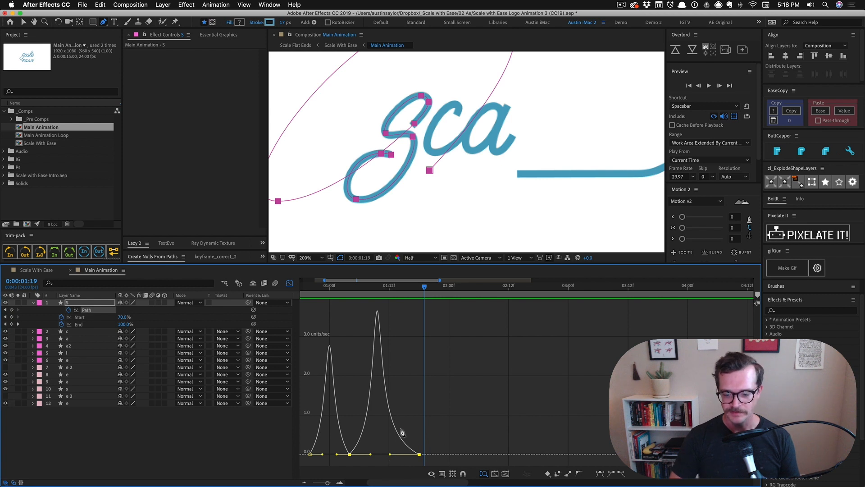
{"action": "scroll", "coordinate": [402, 432], "scroll_direction": "down", "scroll_amount": 5}
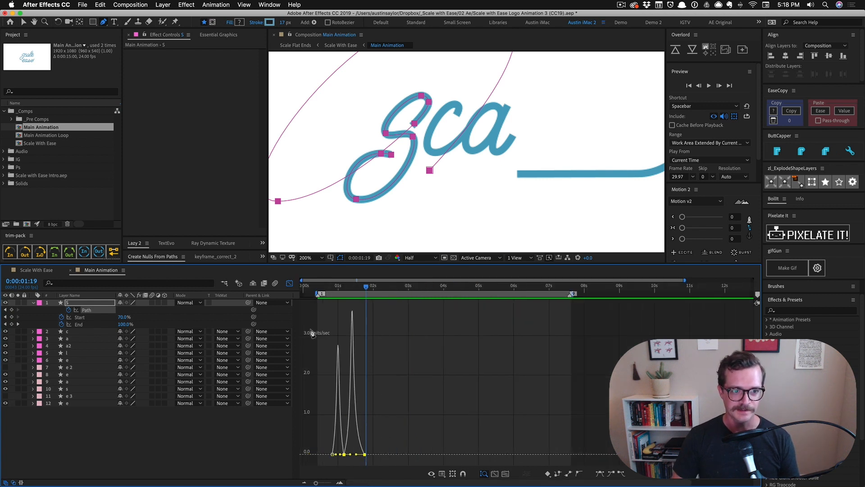
{"action": "left_click", "coordinate": [290, 286]}
{"action": "left_click", "coordinate": [396, 433]}
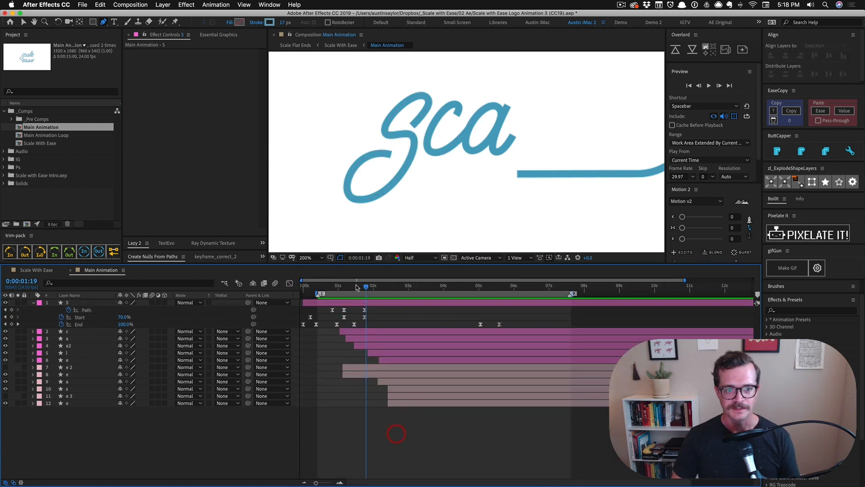
Preview the logo animation at 100% zoom and scrub to 0:00:03:06 to view the completed lettering
{"action": "key", "text": "comma"}
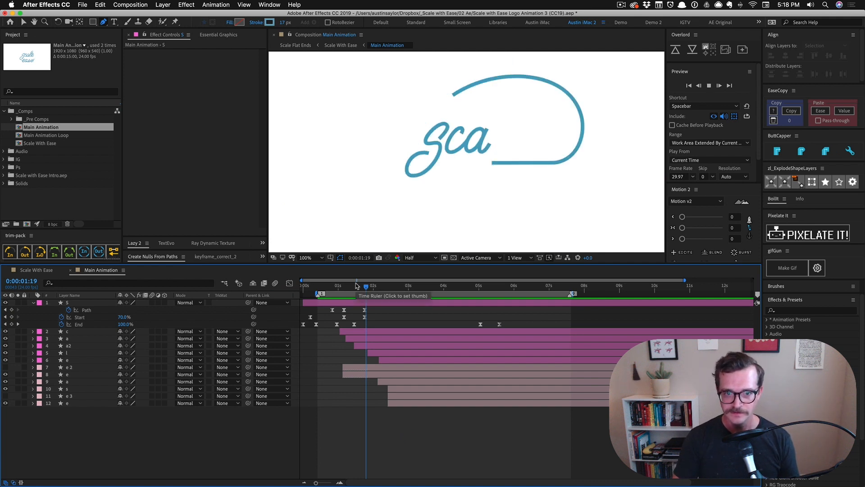
{"action": "key", "text": "space"}
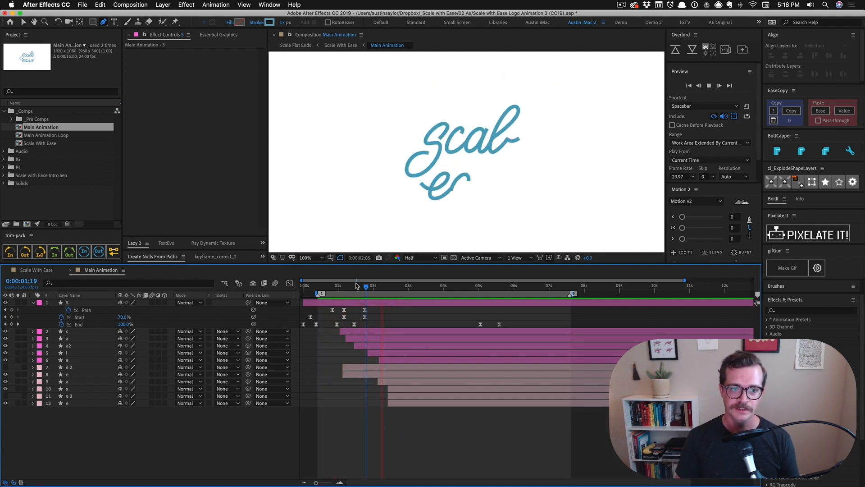
{"action": "key", "text": "space"}
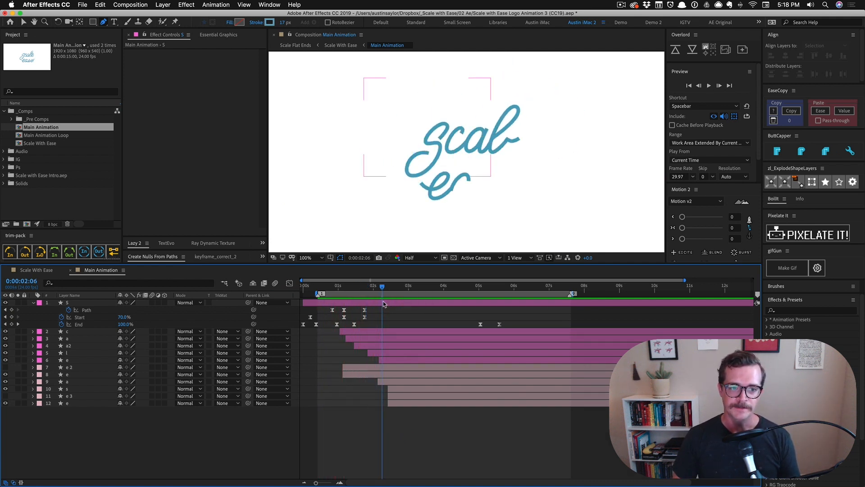
{"action": "left_click_drag", "start_coordinate": [382, 288], "coordinate": [417, 287]}
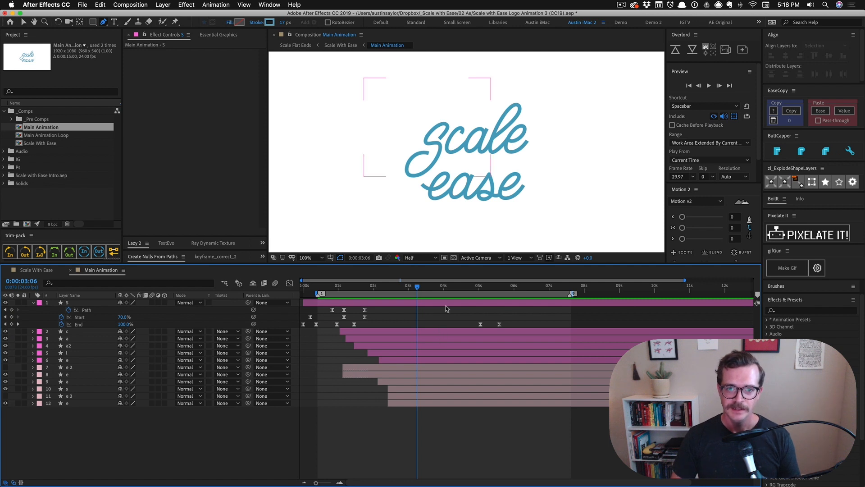
Select layer 12, the last e of "ease", and expand its contents to show the Trim In Path properties
{"action": "key", "text": "v"}
{"action": "left_click", "coordinate": [518, 191]}
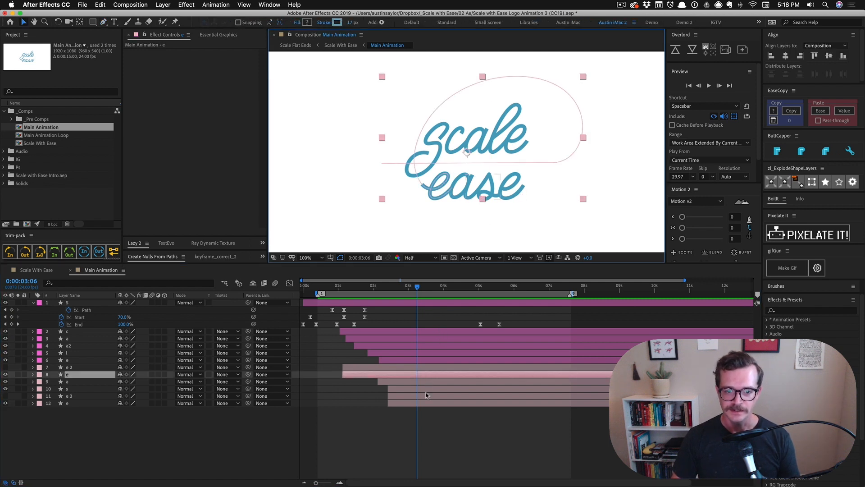
{"action": "left_click", "coordinate": [76, 404]}
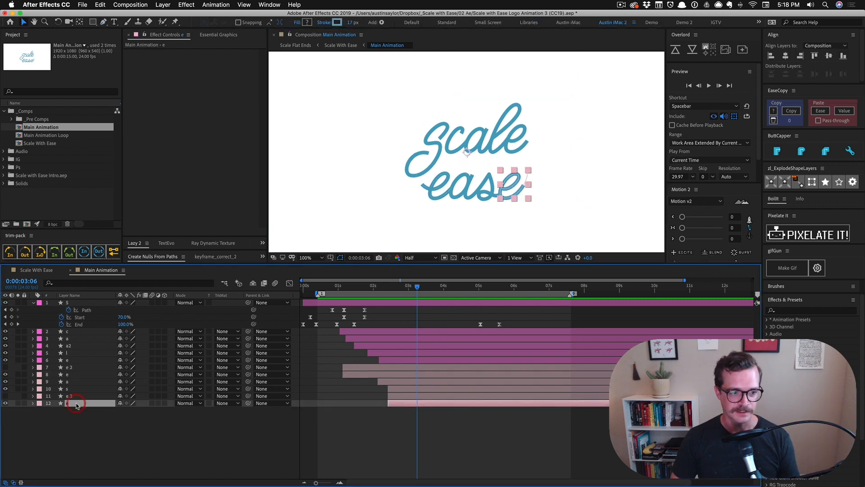
{"action": "left_click", "coordinate": [33, 403]}
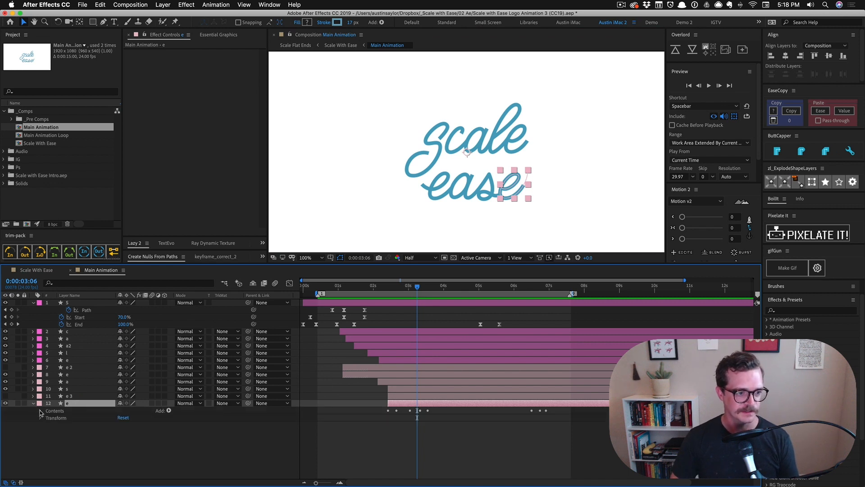
{"action": "left_click", "coordinate": [40, 411]}
{"action": "left_click", "coordinate": [47, 426]}
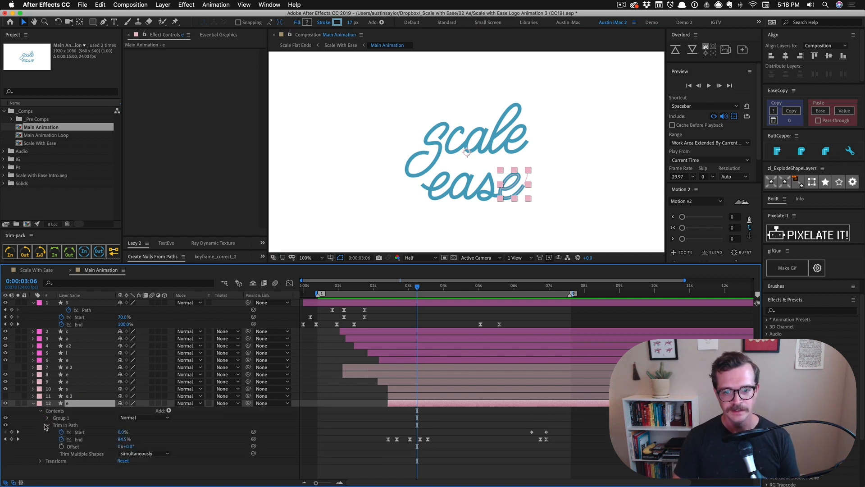
Scrub through the last e's Trim In Path End keyframes to 0:00:03:01, examining its draw-on up close
{"action": "key", "text": "equal"}
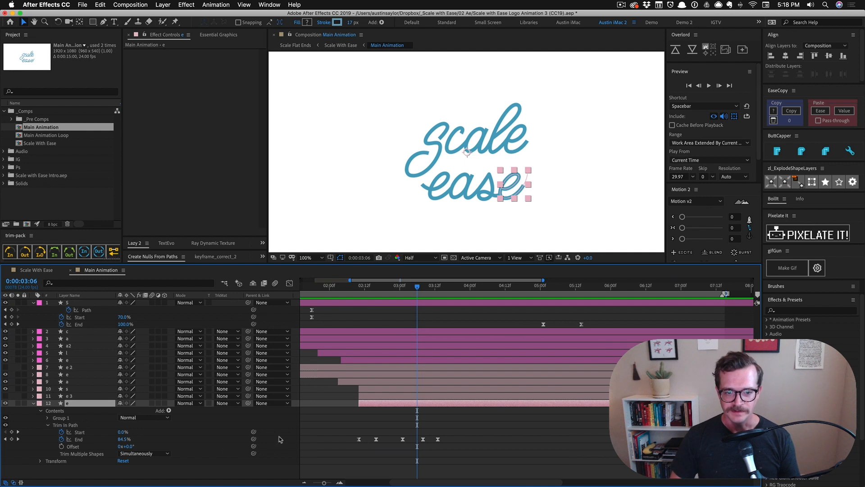
{"action": "left_click", "coordinate": [439, 426]}
{"action": "left_click_drag", "start_coordinate": [350, 288], "coordinate": [370, 292]}
{"action": "left_click", "coordinate": [373, 404]}
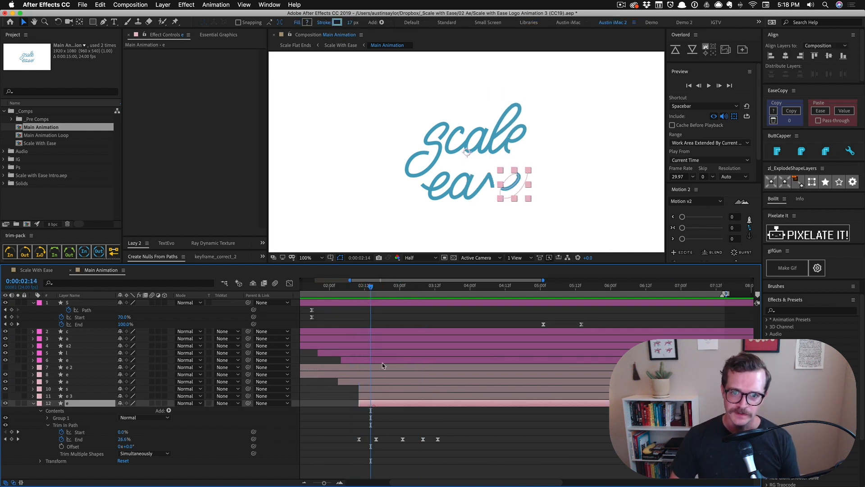
{"action": "key", "text": "period"}
{"action": "left_click_drag", "start_coordinate": [580, 201], "coordinate": [528, 159]}
{"action": "left_click_drag", "start_coordinate": [372, 286], "coordinate": [366, 289]}
{"action": "left_click_drag", "start_coordinate": [362, 288], "coordinate": [402, 292]}
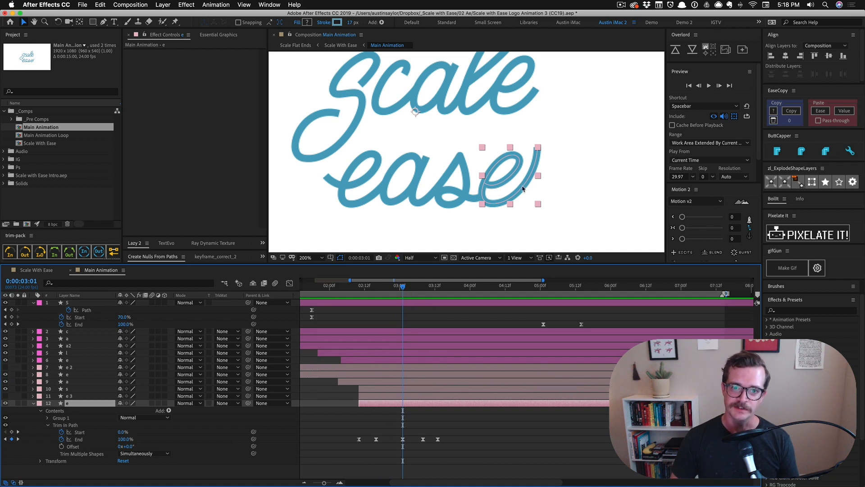
Switch to Illustrator to examine the last e's tail in the final version, and return to After Effects
{"action": "key", "text": "super+Tab"}
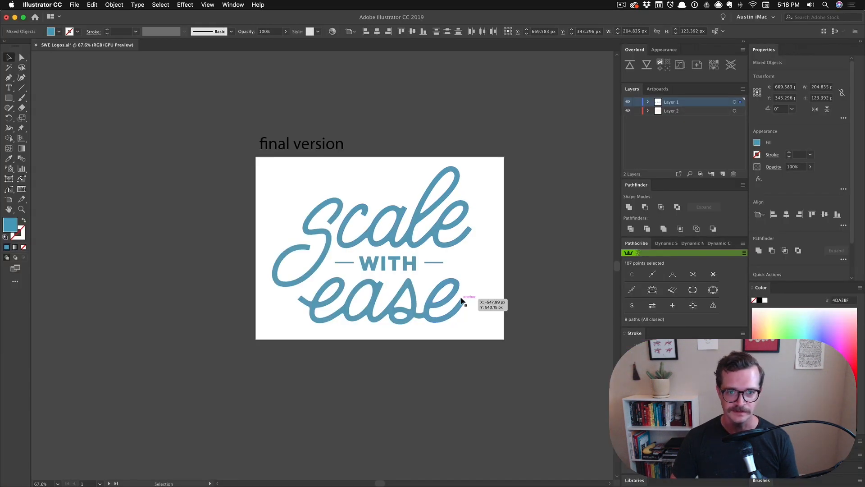
{"action": "key", "text": "super+Tab"}
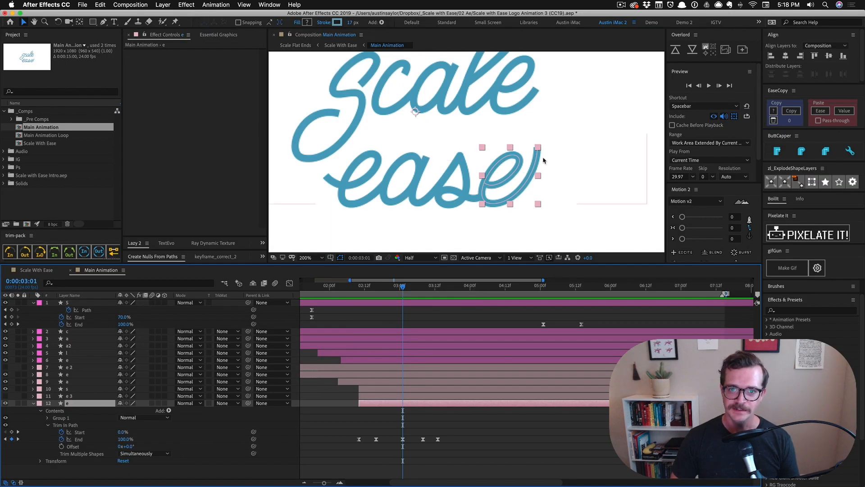
Expand Group 1 and Path 1 of the last e, and select its Path for editing with the Pen tool
{"action": "left_click", "coordinate": [47, 419]}
{"action": "left_click", "coordinate": [55, 425]}
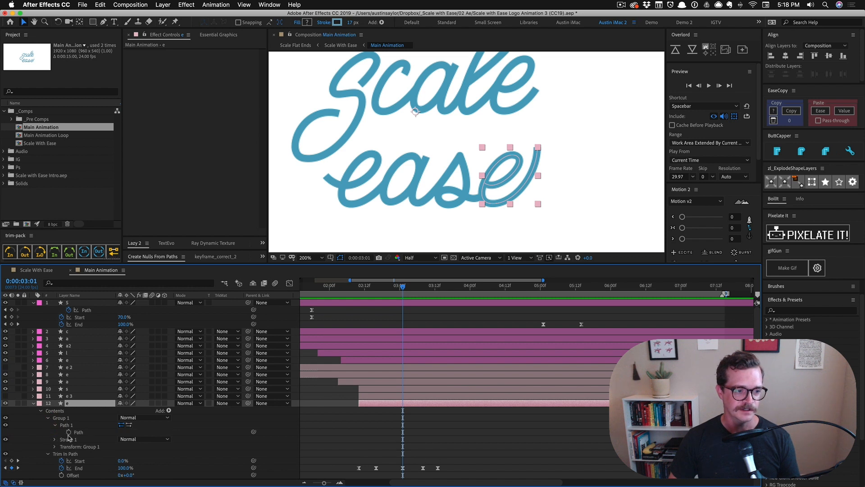
{"action": "left_click", "coordinate": [78, 432]}
{"action": "key", "text": "g"}
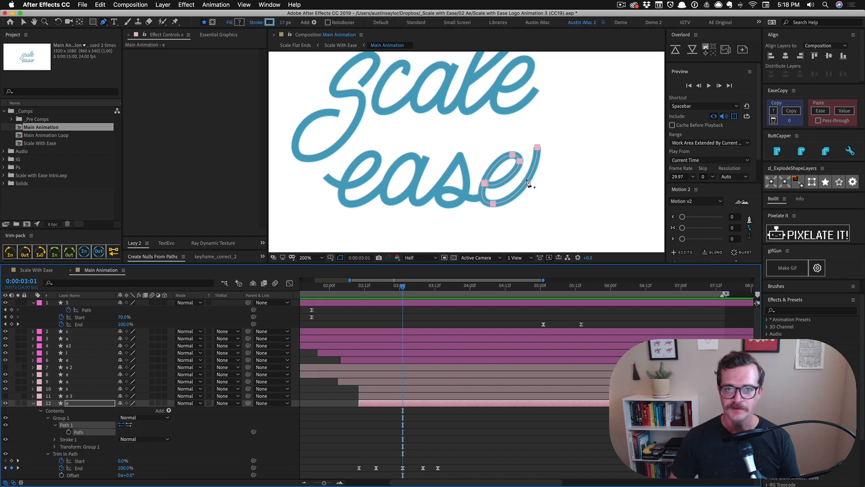
Shorten the last e's tail by adding a vertex on it, deleting the old end vertex and reshaping the new end
{"action": "left_click", "coordinate": [528, 179]}
{"action": "key", "text": "v"}
{"action": "left_click", "coordinate": [537, 146]}
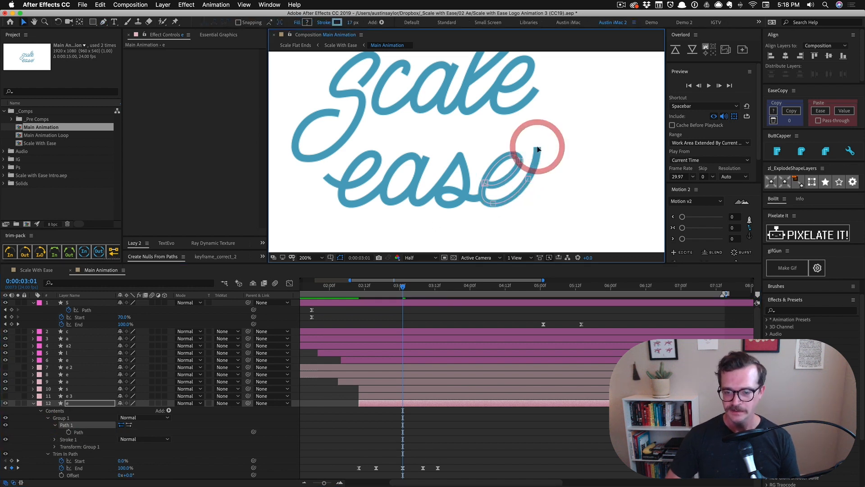
{"action": "key", "text": "Delete"}
{"action": "mouse_move", "coordinate": [529, 179]}
{"action": "left_mouse_down"}
{"action": "mouse_move", "coordinate": [537, 158]}
{"action": "mouse_move", "coordinate": [521, 194]}
{"action": "left_mouse_up"}
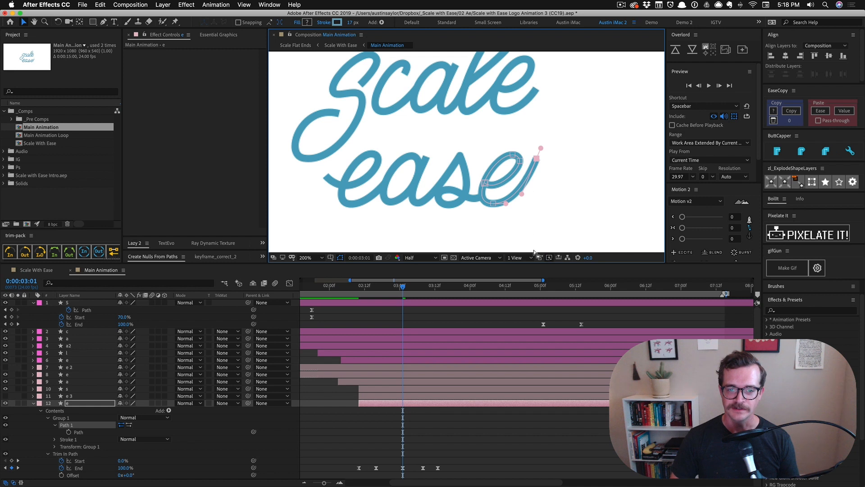
{"action": "left_click", "coordinate": [431, 429]}
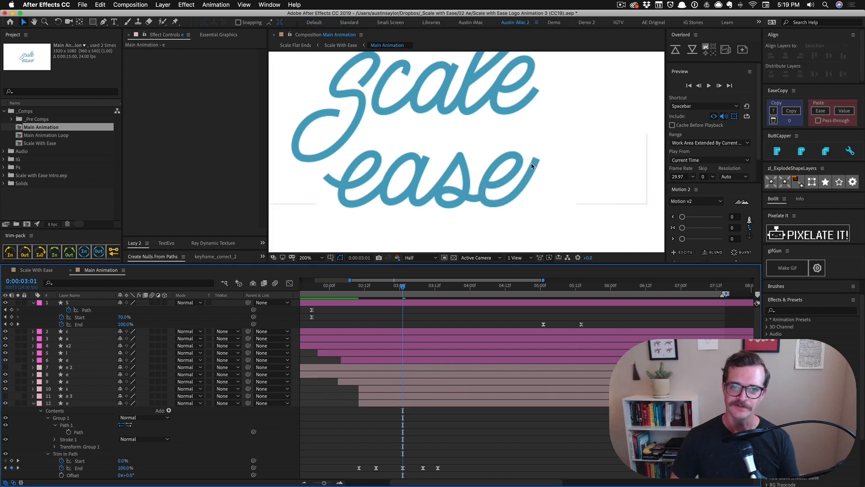
Preview the logo animation with the shortened e tail from 0:00:02:02, and stop playback
{"action": "key", "text": "space"}
{"action": "left_click", "coordinate": [336, 287]}
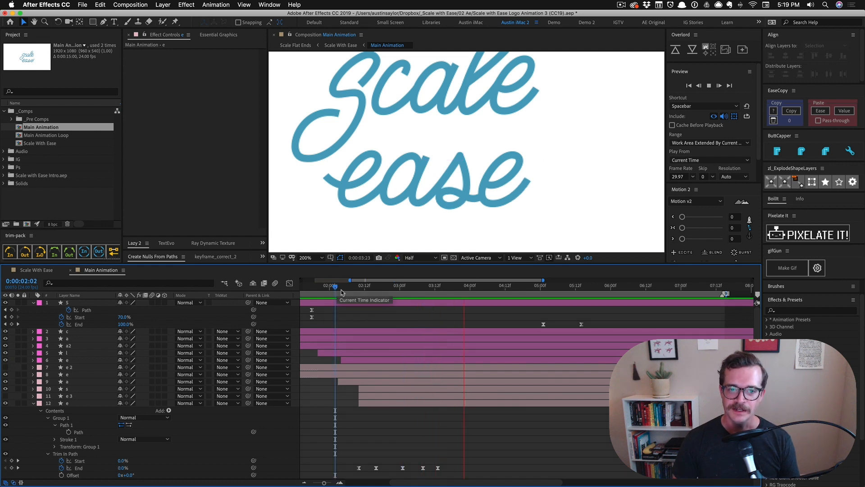
{"action": "key", "text": "space"}
Select the last e's Trim In Path End keyframes and show their value graph up close in the Graph Editor
{"action": "left_click_drag", "start_coordinate": [450, 465], "coordinate": [396, 470]}
{"action": "left_click", "coordinate": [289, 284]}
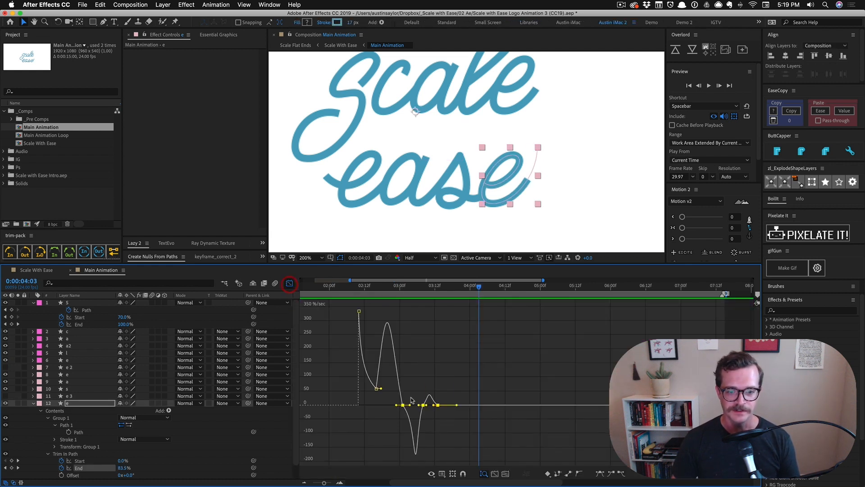
{"action": "left_click", "coordinate": [442, 473]}
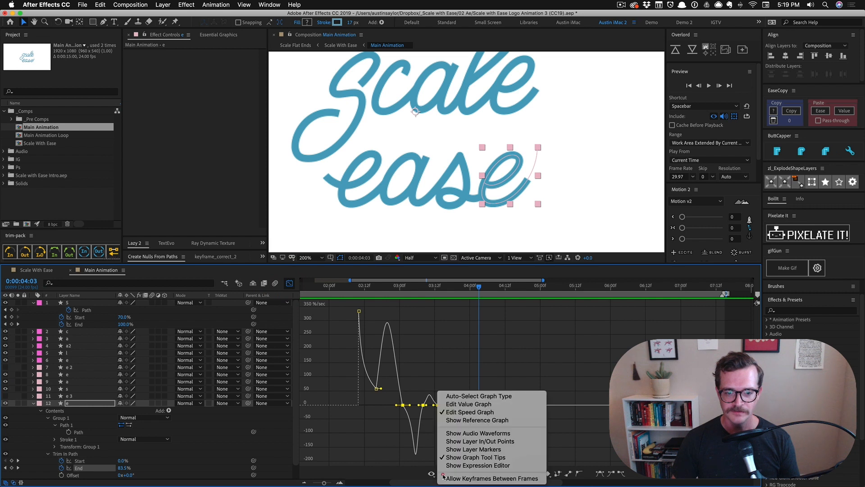
{"action": "left_click", "coordinate": [459, 404]}
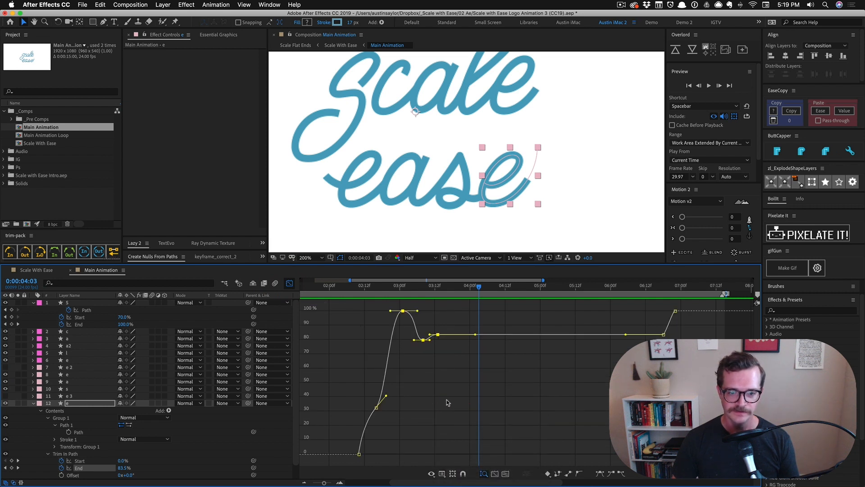
{"action": "key", "text": "="}
{"action": "scroll", "coordinate": [446, 401], "scroll_direction": "left", "scroll_amount": 5}
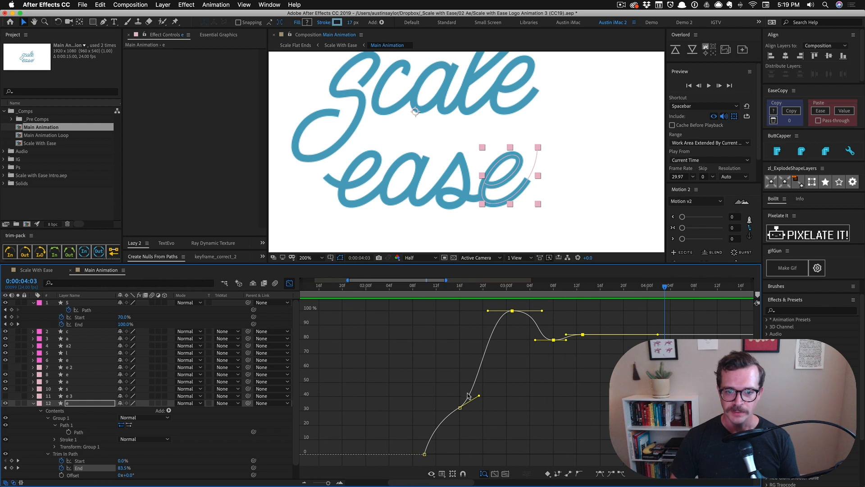
Scrub from 0:00:02:11 to 0:00:03:08 along the last e's End value graph, examining its pause, overshoot and settle
{"action": "left_click", "coordinate": [430, 286]}
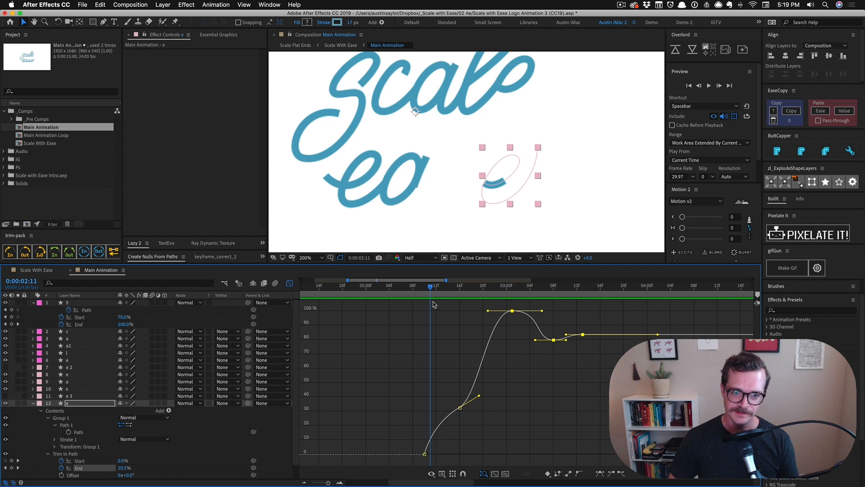
{"action": "left_click_drag", "start_coordinate": [431, 288], "coordinate": [460, 288]}
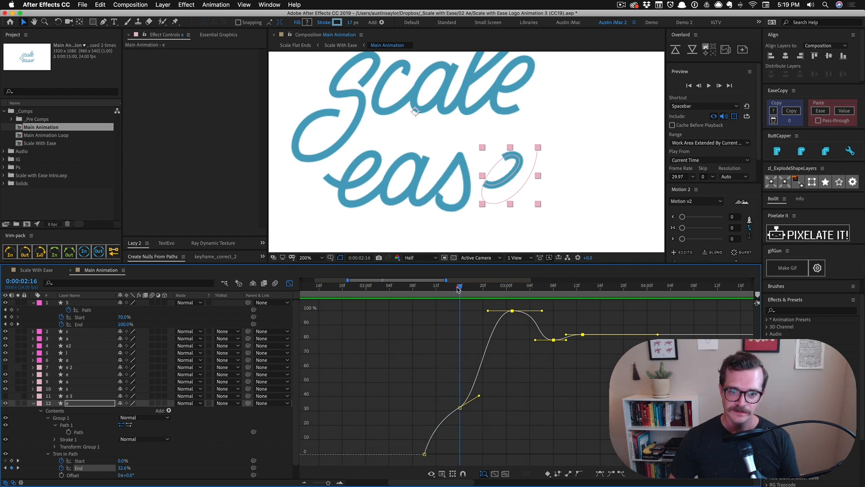
{"action": "left_click", "coordinate": [458, 408]}
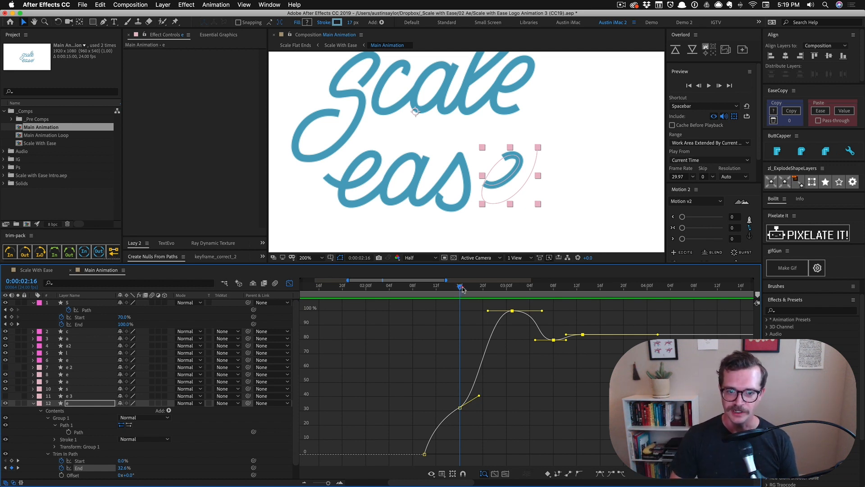
{"action": "mouse_move", "coordinate": [462, 288]}
{"action": "left_mouse_down"}
{"action": "mouse_move", "coordinate": [512, 289]}
{"action": "mouse_move", "coordinate": [495, 292]}
{"action": "left_mouse_up"}
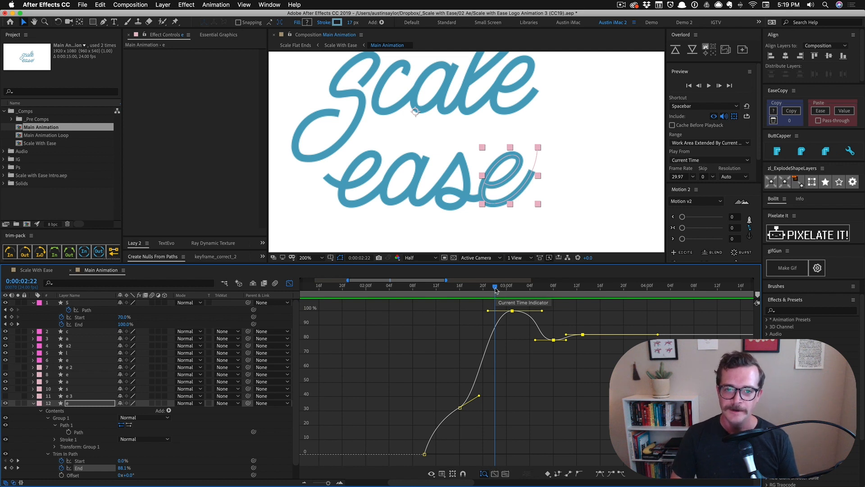
{"action": "left_click_drag", "start_coordinate": [496, 291], "coordinate": [511, 289]}
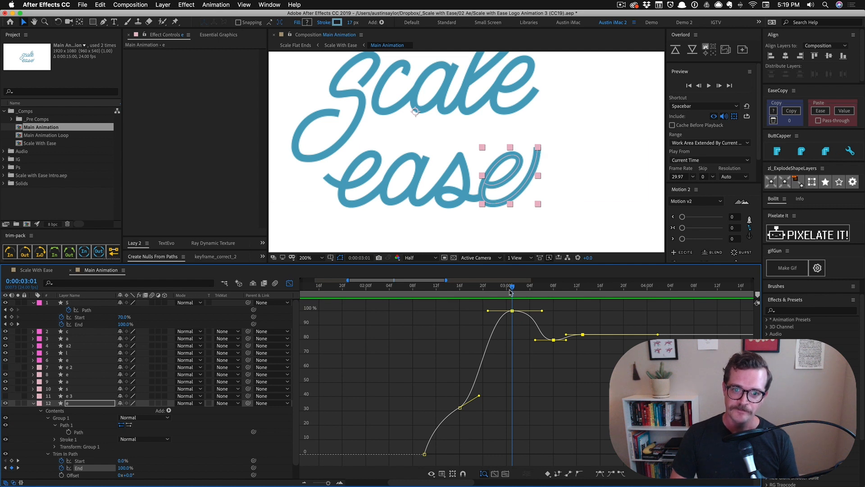
{"action": "left_click", "coordinate": [515, 310]}
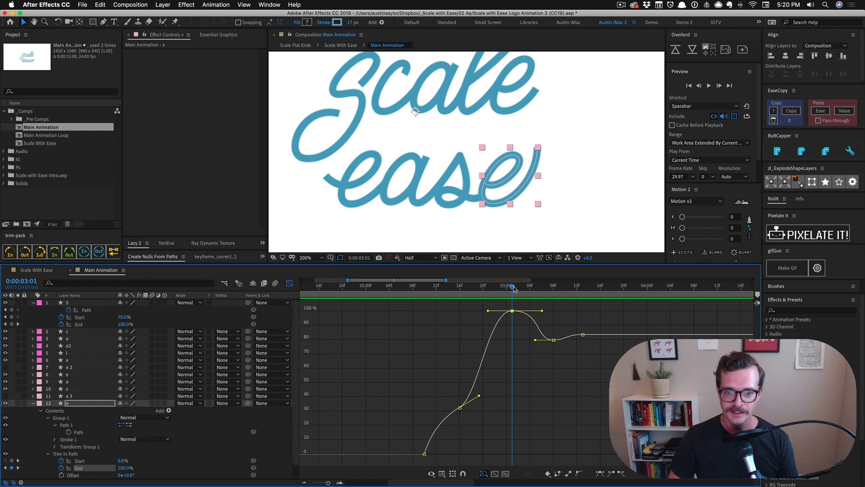
{"action": "left_click_drag", "start_coordinate": [512, 288], "coordinate": [553, 289]}
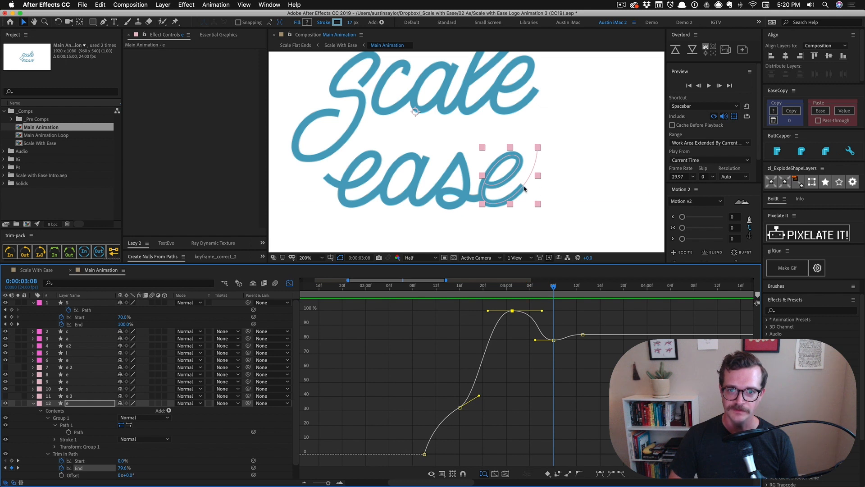
Return from the Graph Editor to the layer bars, deselect everything and preview the animation from 0:00:02:04
{"action": "mouse_move", "coordinate": [554, 289]}
{"action": "left_mouse_down"}
{"action": "mouse_move", "coordinate": [501, 288]}
{"action": "mouse_move", "coordinate": [587, 291]}
{"action": "mouse_move", "coordinate": [390, 291]}
{"action": "left_mouse_up"}
{"action": "key", "text": "shift+F3"}
{"action": "left_click", "coordinate": [545, 318]}
{"action": "key", "text": "space"}
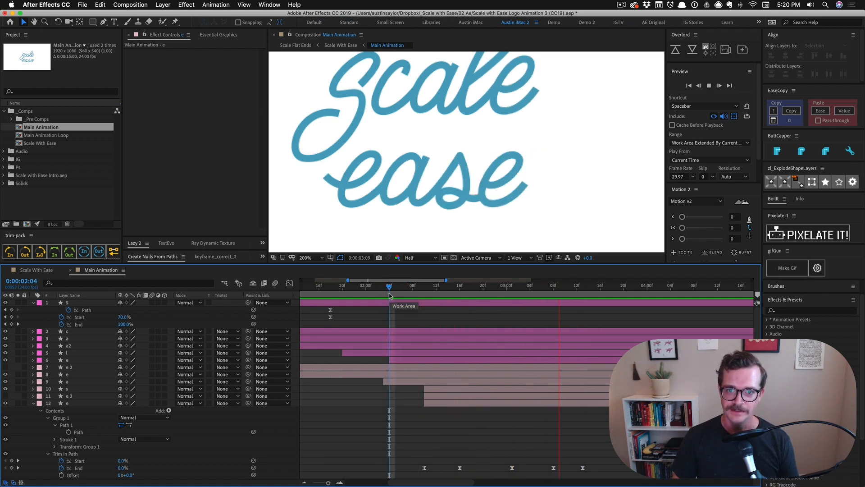
{"action": "key", "text": "space"}
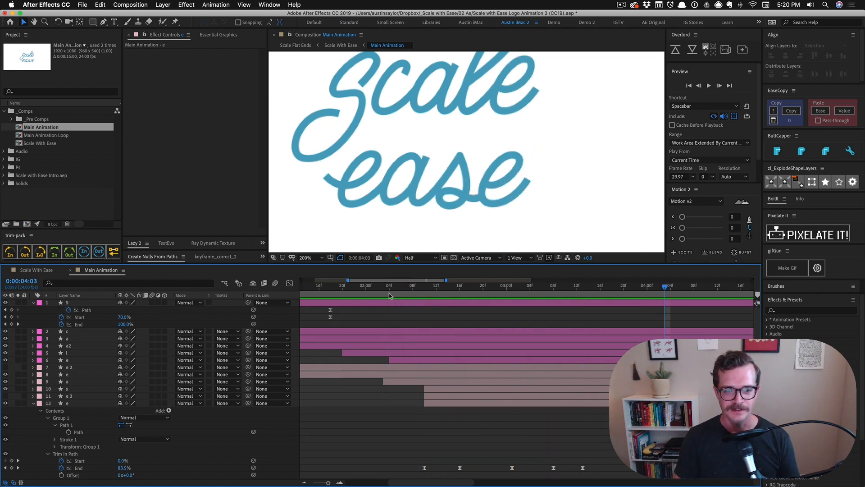
Show the full timeline with all layer properties collapsed, fit the composition in the viewer and preview the whole animation
{"action": "key", "text": "semicolon"}
{"action": "key", "text": "semicolon"}
{"action": "key", "text": "u"}
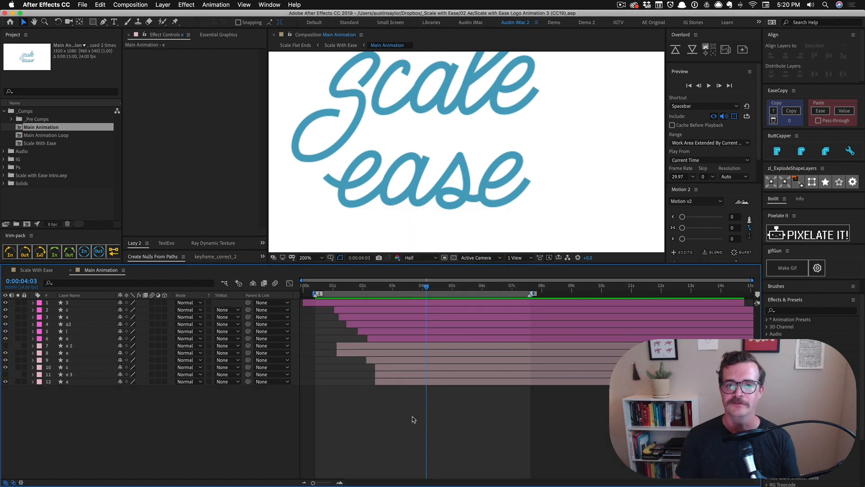
{"action": "key", "text": "shift+slash"}
{"action": "key", "text": "space"}
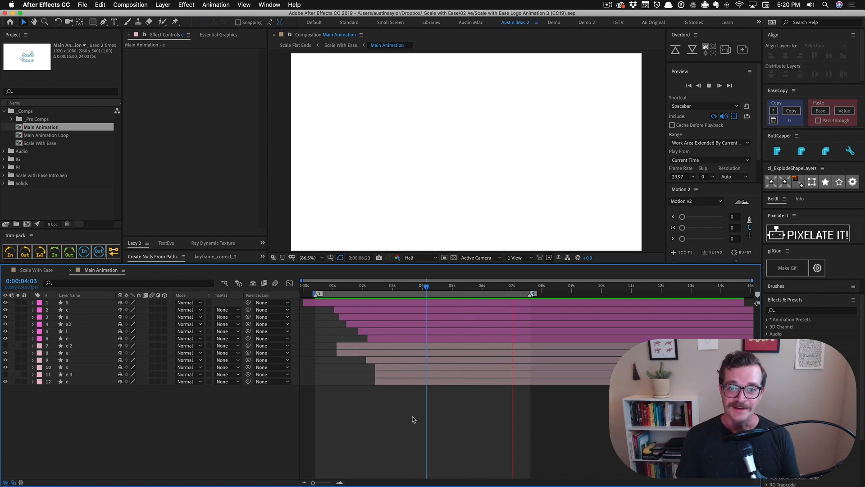
{"action": "key", "text": "space"}
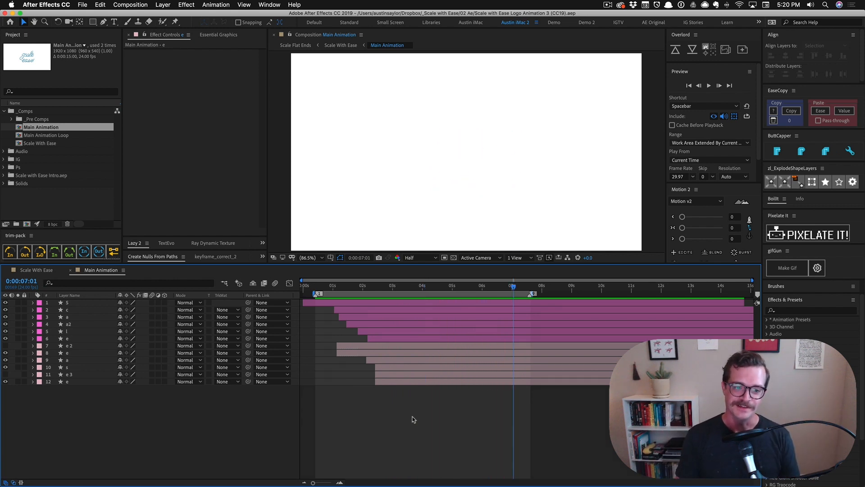
Scrub back to 0:00:00:23 and preview the draw-on up to 0:00:03:09
{"action": "left_click", "coordinate": [429, 290]}
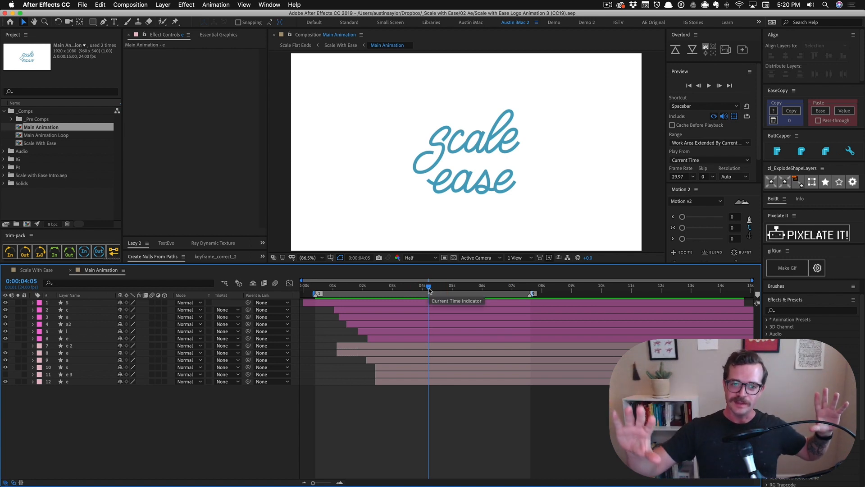
{"action": "left_click_drag", "start_coordinate": [429, 289], "coordinate": [390, 288]}
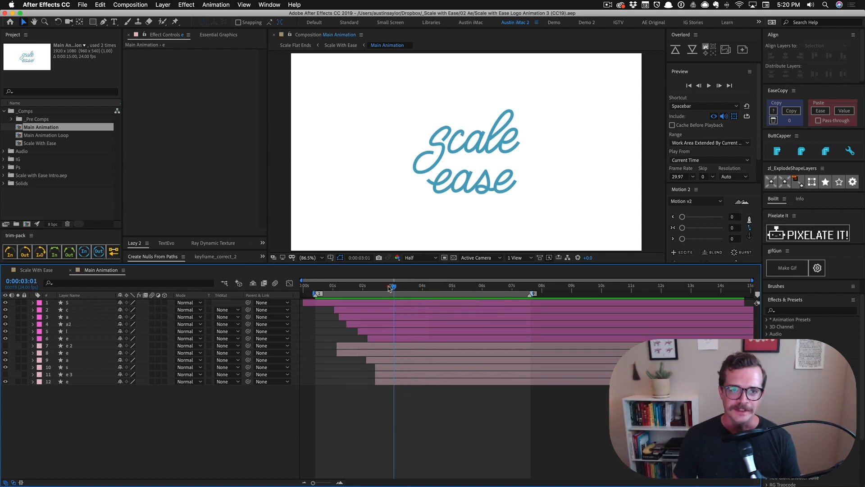
{"action": "key", "text": "space"}
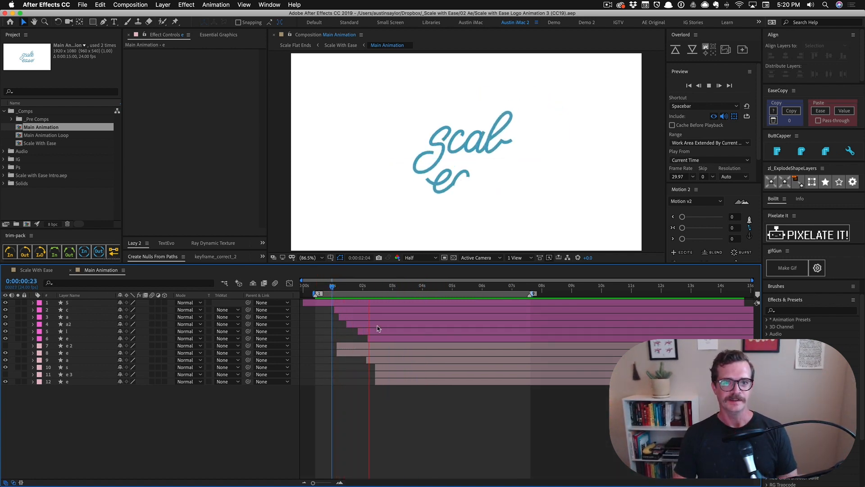
{"action": "key", "text": "space"}
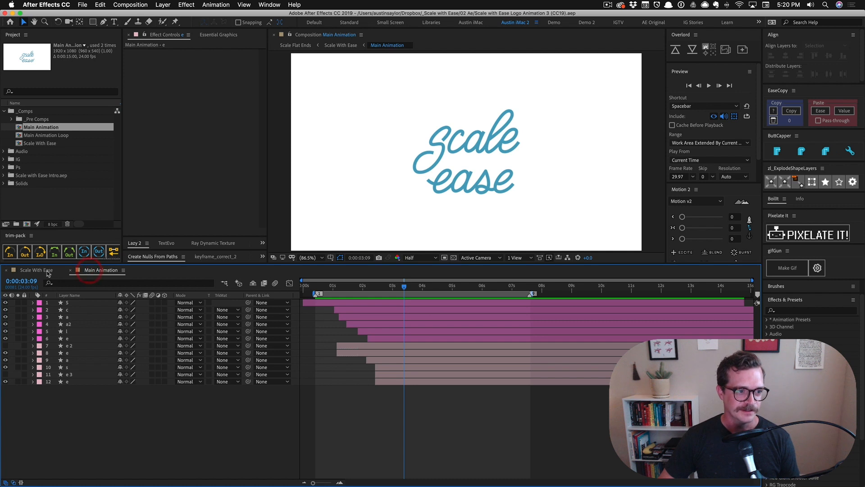
Open the Scale With Ease composition, fit it in the viewer and toggle the Main Animation layer off and on to check its contribution
{"action": "left_click", "coordinate": [40, 270]}
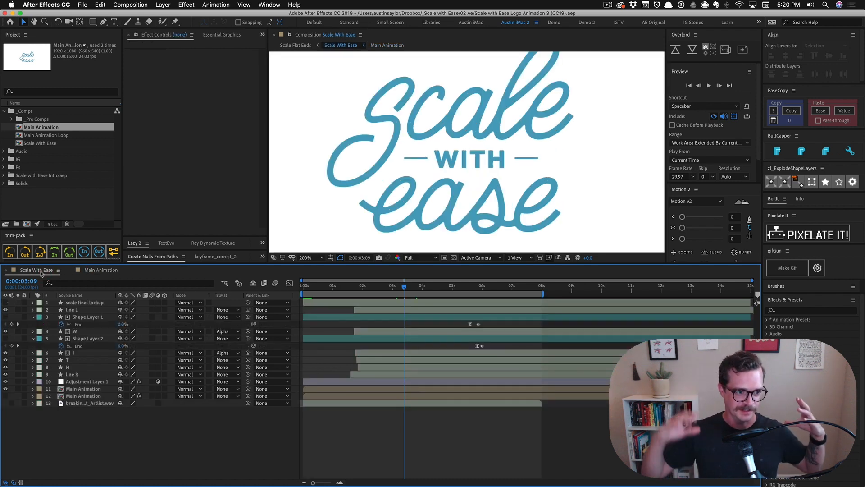
{"action": "left_click", "coordinate": [83, 390]}
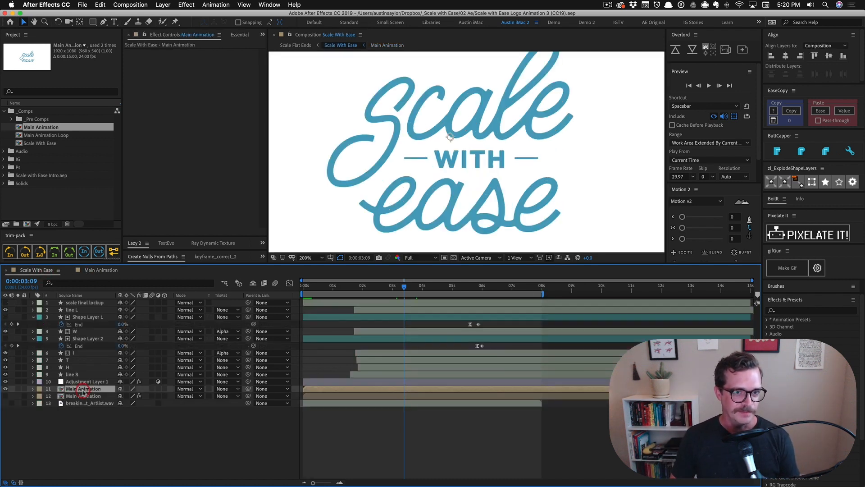
{"action": "key", "text": "shift+slash"}
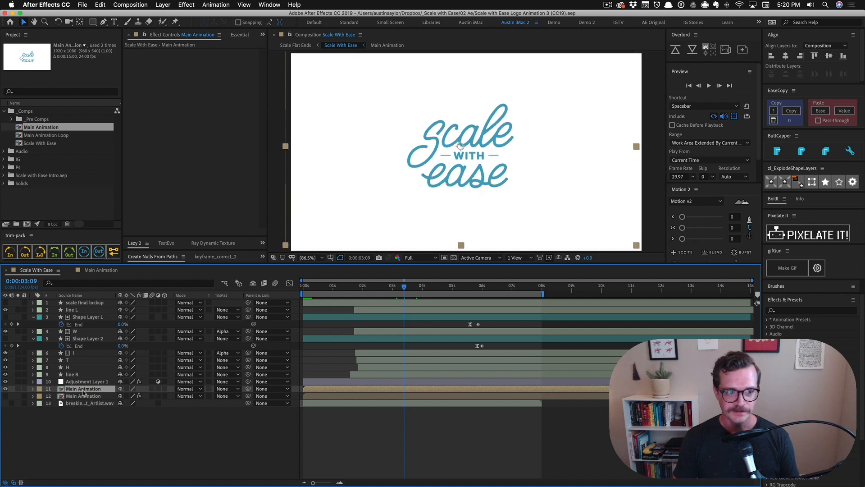
{"action": "left_click", "coordinate": [5, 389]}
{"action": "left_click", "coordinate": [5, 390]}
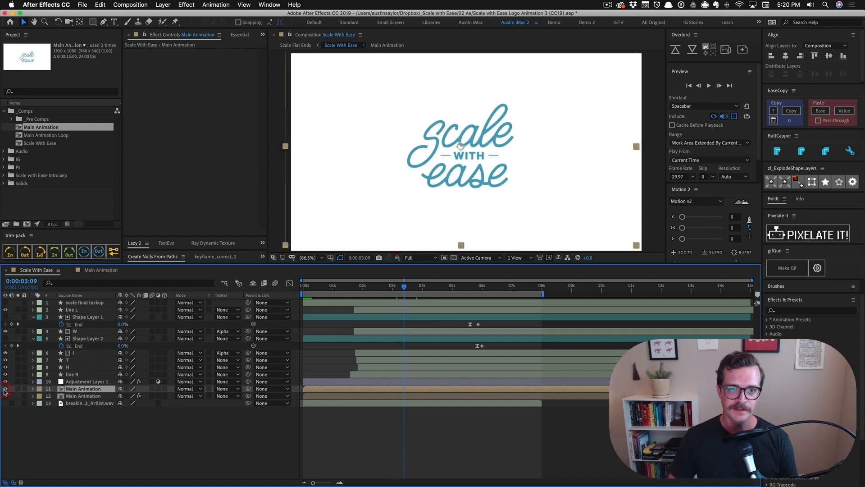
{"action": "left_click", "coordinate": [5, 390]}
{"action": "left_click", "coordinate": [5, 389]}
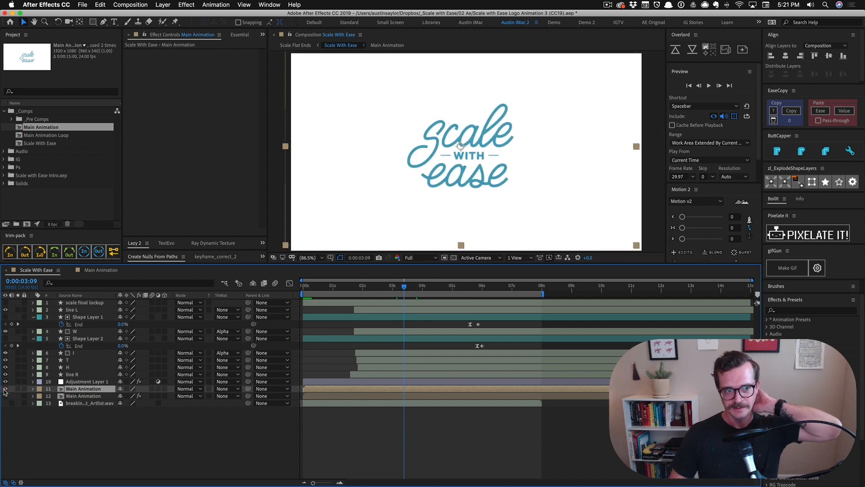
{"action": "left_click", "coordinate": [96, 271]}
{"action": "left_click", "coordinate": [48, 272]}
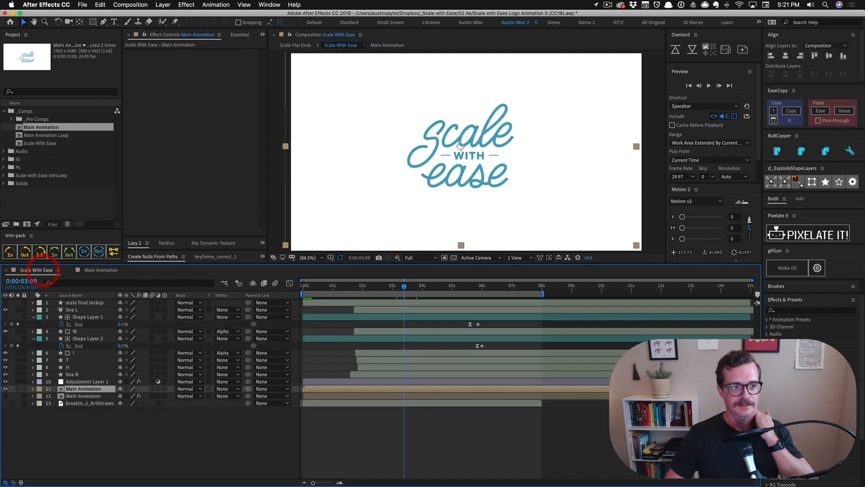
Select all layers from line L through line R, examine their keyframed properties, and collapse and deselect them
{"action": "left_click", "coordinate": [77, 310]}
{"action": "key", "text": "super+shift+Down"}
{"action": "key", "text": "super+shift+Down"}
{"action": "key", "text": "super+shift+Down"}
{"action": "key", "text": "super+shift+Down"}
{"action": "key", "text": "super+shift+Down"}
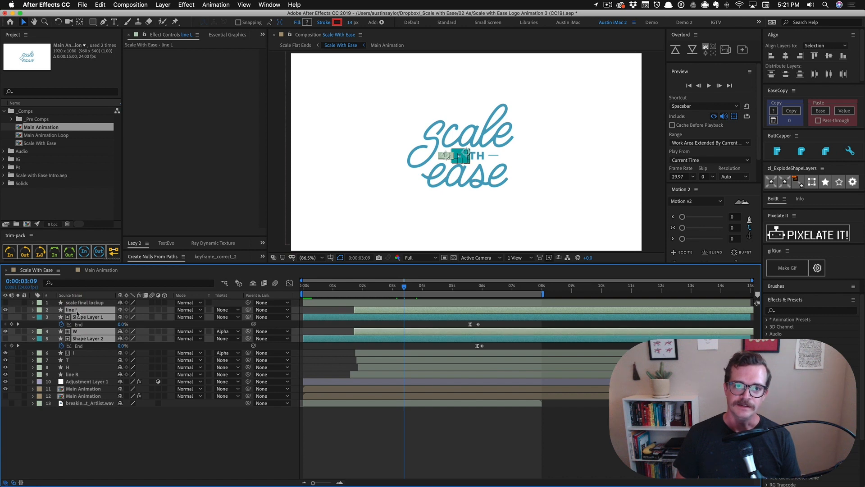
{"action": "key", "text": "super+shift+Down"}
{"action": "key", "text": "super+shift+Down"}
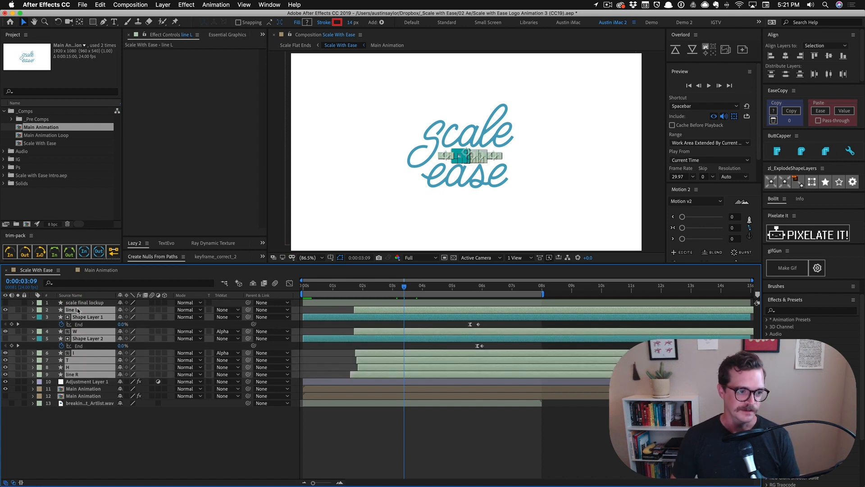
{"action": "key", "text": "u"}
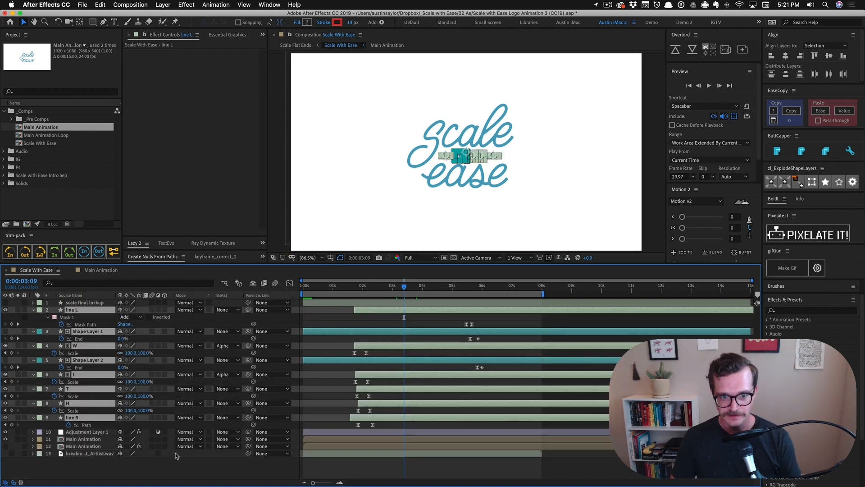
{"action": "key", "text": "u"}
{"action": "left_click", "coordinate": [228, 449]}
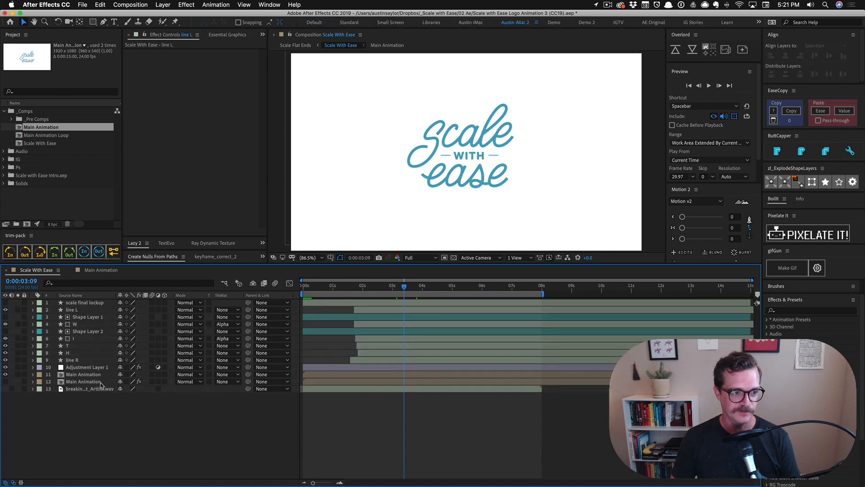
Inspect the lettering up close and select Adjustment Layer 1 to examine its Gaussian Blur and Matte Choker effects
{"action": "key", "text": "period"}
{"action": "key", "text": "period"}
{"action": "key", "text": "period"}
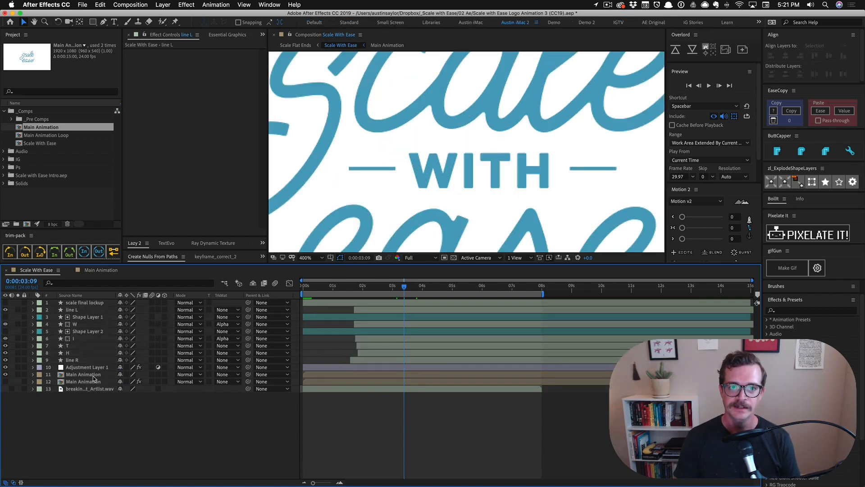
{"action": "key", "text": "comma"}
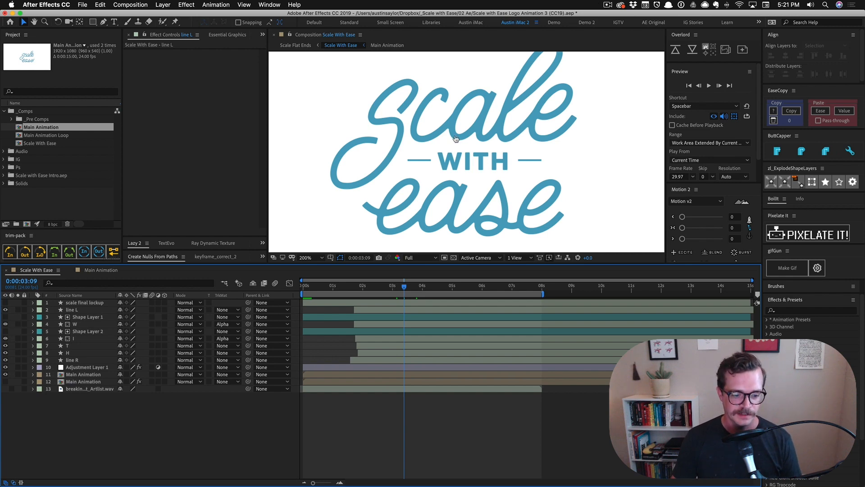
{"action": "key", "text": "super+Tab"}
{"action": "left_click_drag", "start_coordinate": [365, 238], "coordinate": [446, 274]}
{"action": "key", "text": "super+Tab"}
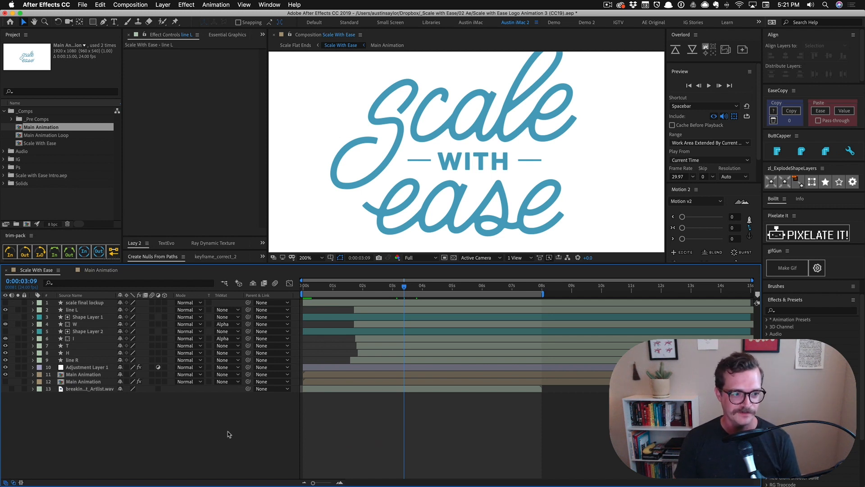
{"action": "left_click", "coordinate": [87, 368]}
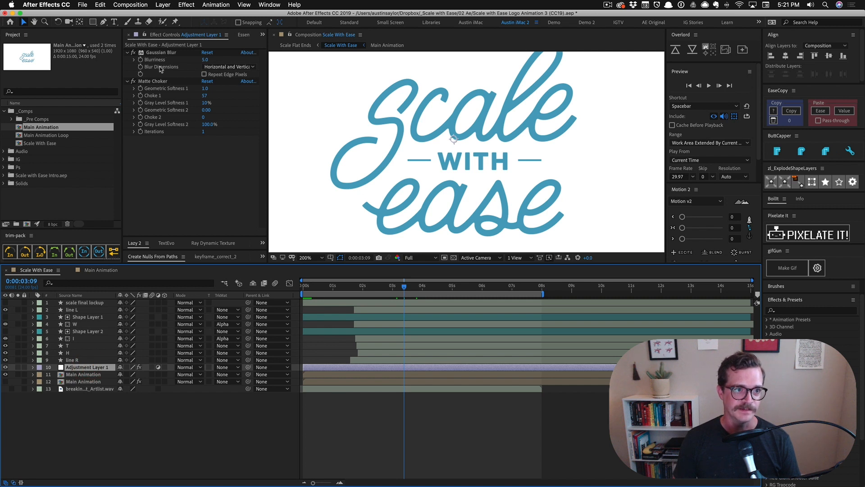
Turn Adjustment Layer 1's Matte Choker off and on to compare the blurred and choked lettering
{"action": "left_click", "coordinate": [133, 82]}
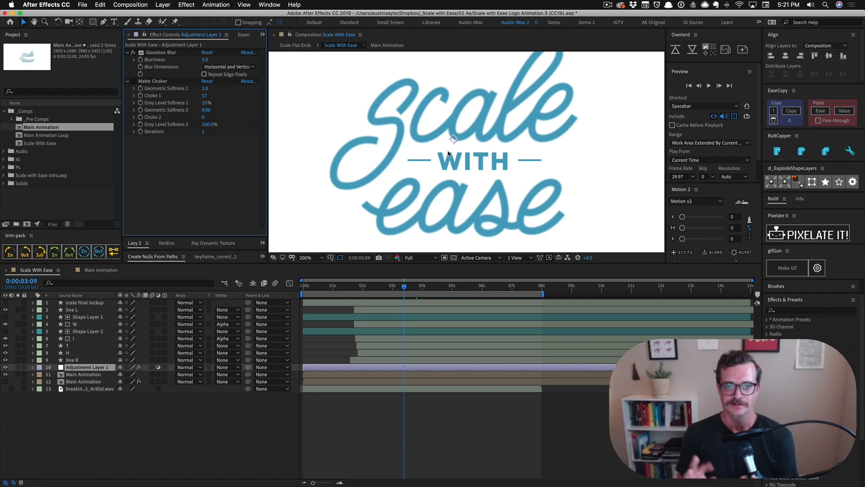
{"action": "left_click", "coordinate": [153, 81]}
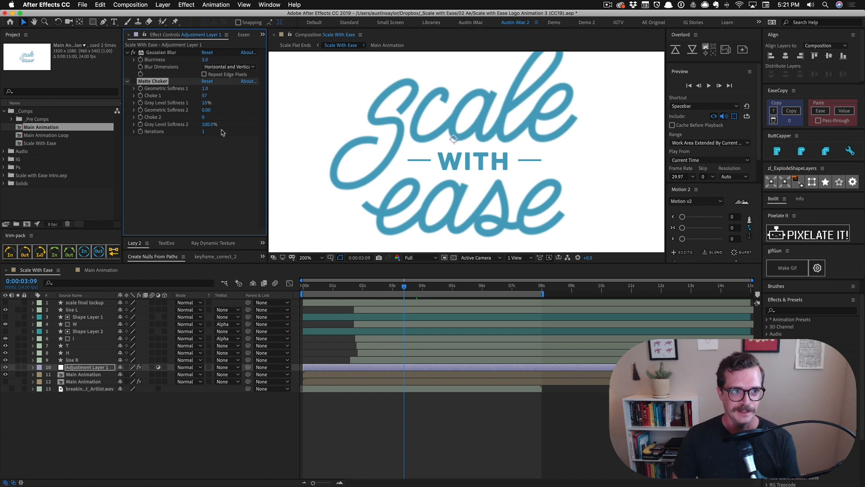
{"action": "left_click", "coordinate": [133, 82]}
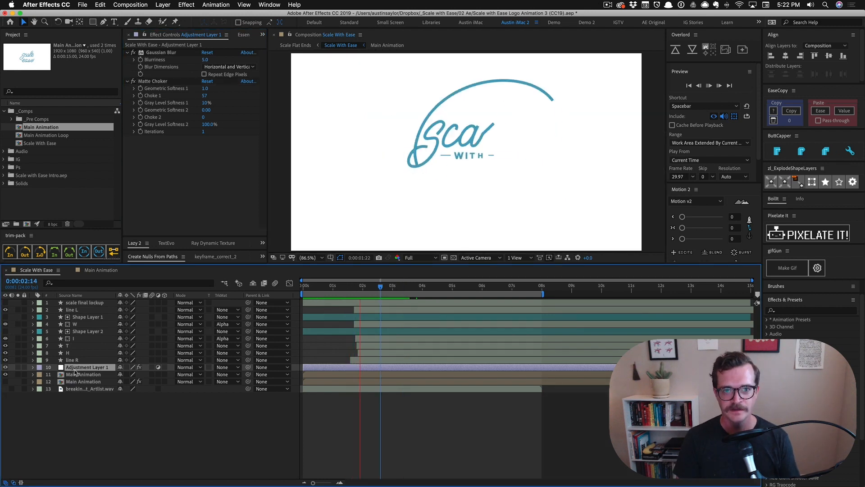
Preview the draw-on and step through the frames between 0:00:01:22 and 0:00:02:02 to inspect the stroke joins
{"action": "key", "text": "space"}
{"action": "key", "text": "period"}
{"action": "key", "text": "period"}
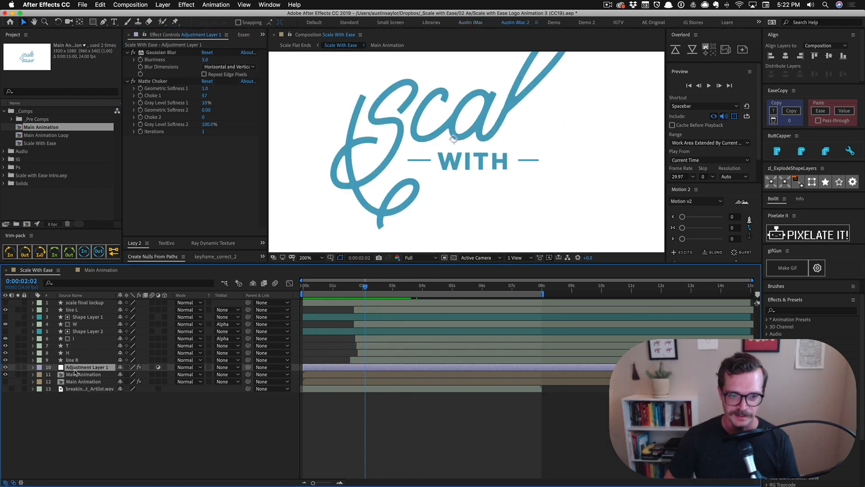
{"action": "key", "text": "Page_Up"}
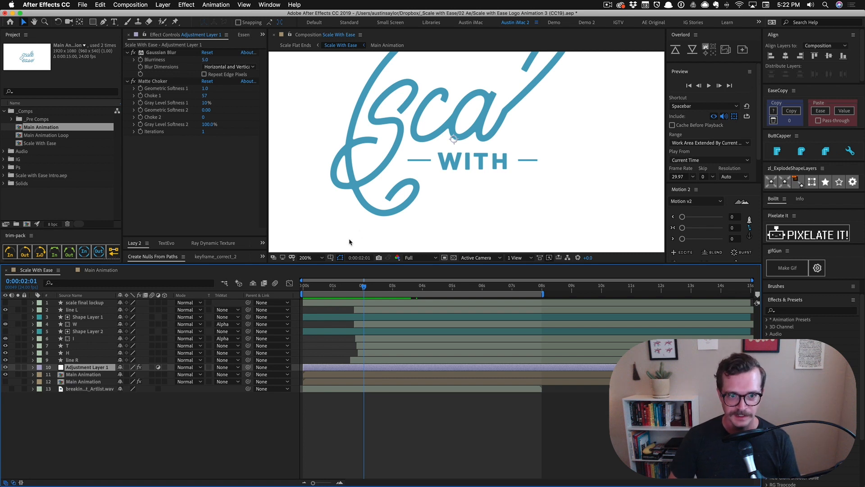
{"action": "key", "text": "Page_Up"}
{"action": "key", "text": "Page_Up"}
{"action": "key", "text": "Page_Up"}
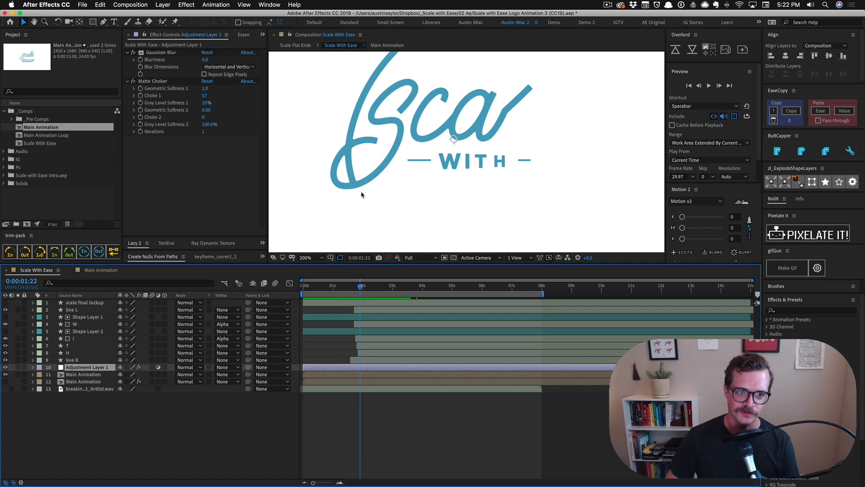
{"action": "key", "text": "Page_Down"}
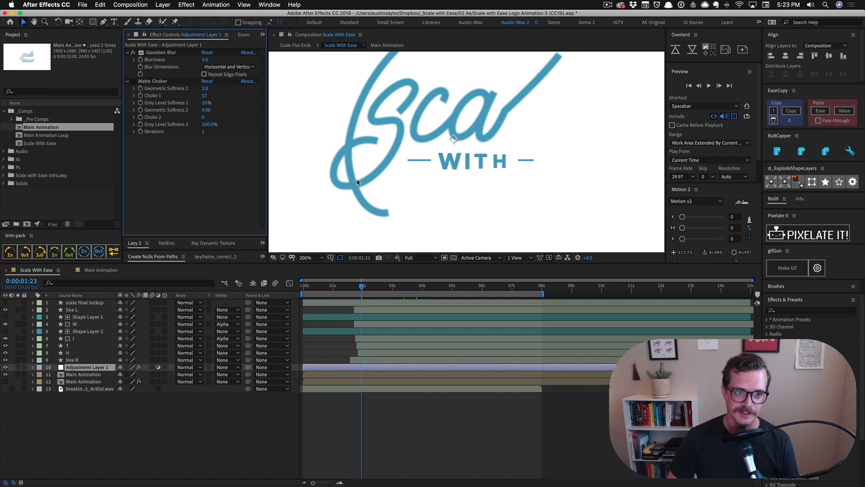
Compare the lettering with Gaussian Blur and Matte Choker off and on around 0:00:02:19, and preview up to 0:00:03:05
{"action": "left_click", "coordinate": [134, 82]}
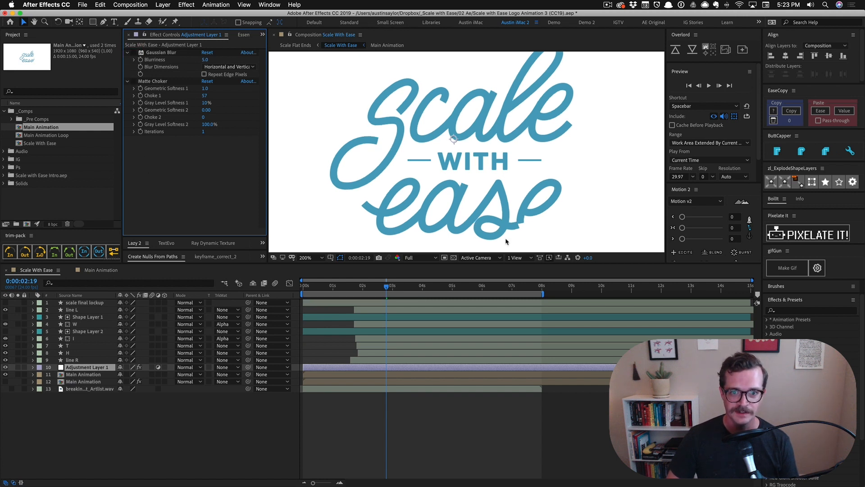
{"action": "left_click", "coordinate": [134, 52]}
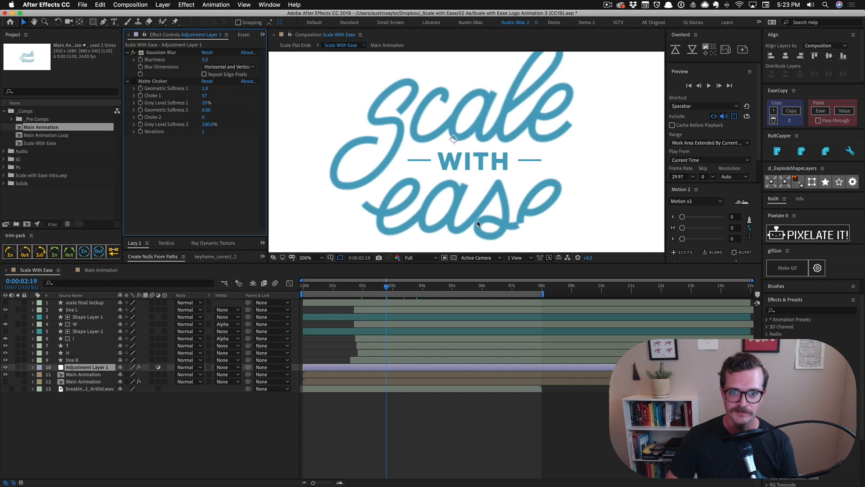
{"action": "left_click", "coordinate": [133, 81]}
{"action": "key", "text": "Page_Down"}
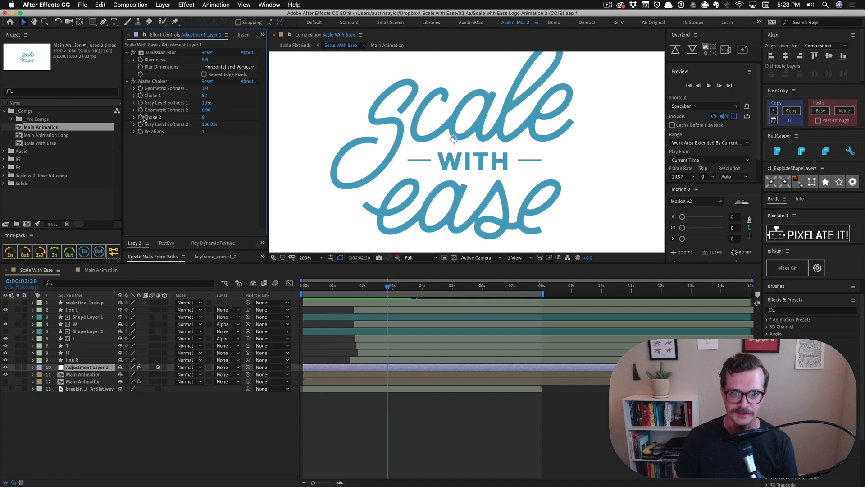
{"action": "key", "text": "space"}
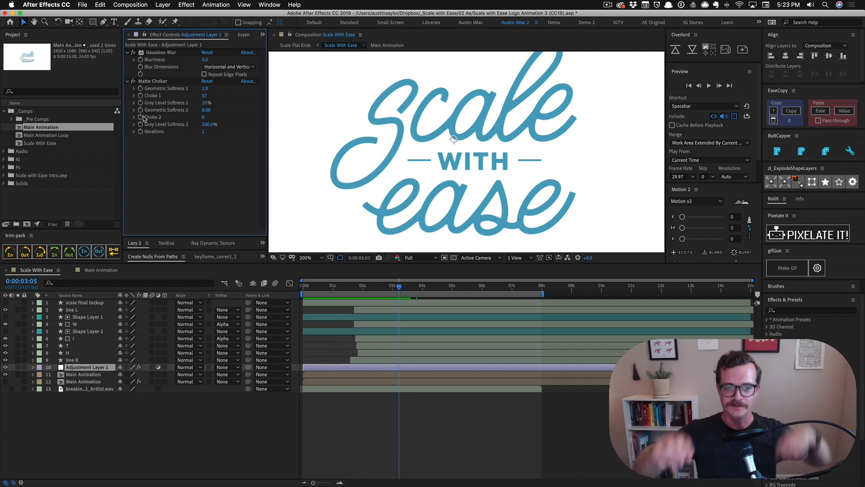
Draw a small circle in the empty area beside the lettering as a new shape layer with an orange fill and no stroke
{"action": "left_click", "coordinate": [468, 423]}
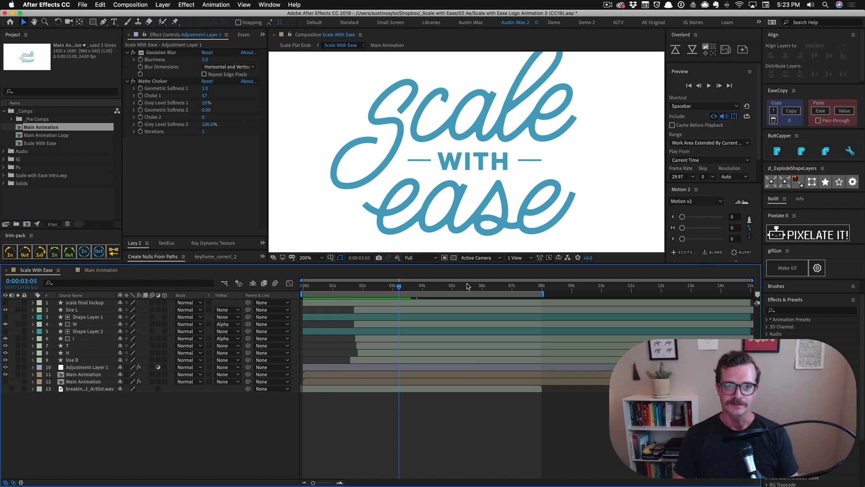
{"action": "scroll", "coordinate": [427, 159], "scroll_direction": "left", "scroll_amount": 5}
{"action": "scroll", "coordinate": [426, 158], "scroll_direction": "up", "scroll_amount": 1}
{"action": "key", "text": "q"}
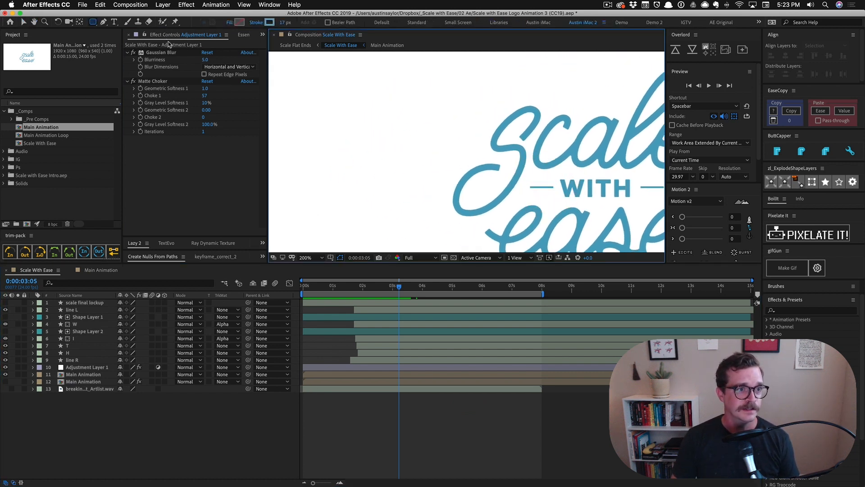
{"action": "left_click_drag", "start_coordinate": [333, 115], "coordinate": [360, 144]}
{"action": "left_click", "coordinate": [271, 23], "text": "alt"}
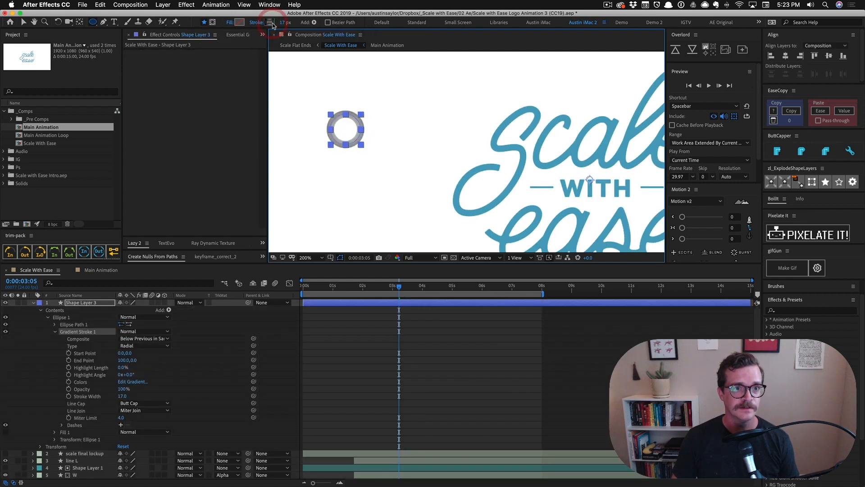
{"action": "left_click", "coordinate": [271, 23], "text": "alt"}
{"action": "left_click", "coordinate": [239, 23], "text": "alt"}
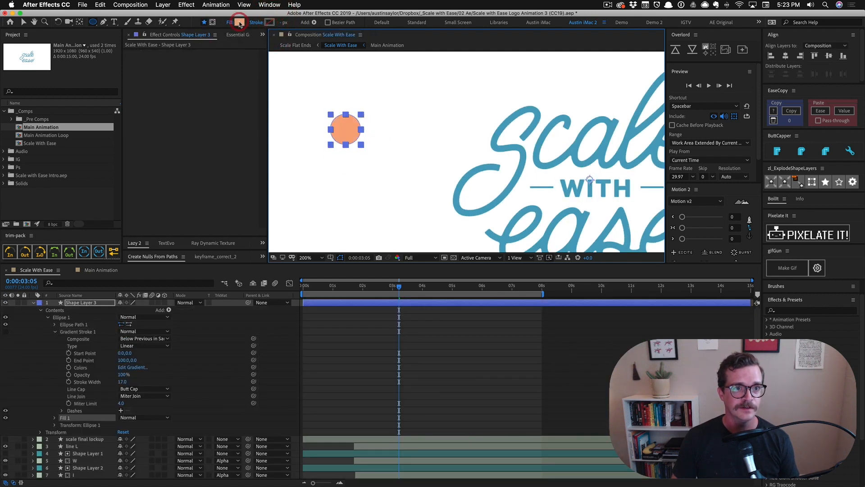
Duplicate the circle layer, place the copy just right of the original, and send both circle layers to the bottom of the layer stack
{"action": "left_click", "coordinate": [374, 334]}
{"action": "left_click", "coordinate": [375, 303]}
{"action": "key", "text": "super+d"}
{"action": "key", "text": "v"}
{"action": "left_click_drag", "start_coordinate": [349, 134], "coordinate": [385, 133]}
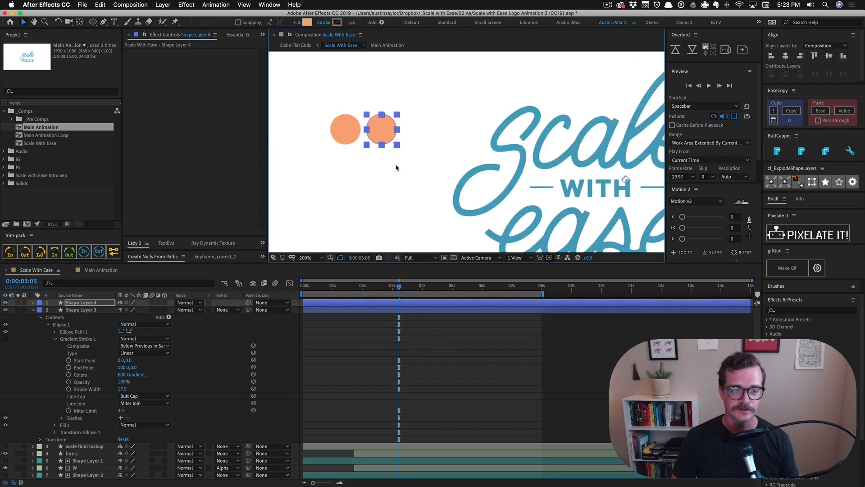
{"action": "left_click", "coordinate": [378, 311], "text": "shift"}
{"action": "key", "text": "super+shift+bracketleft"}
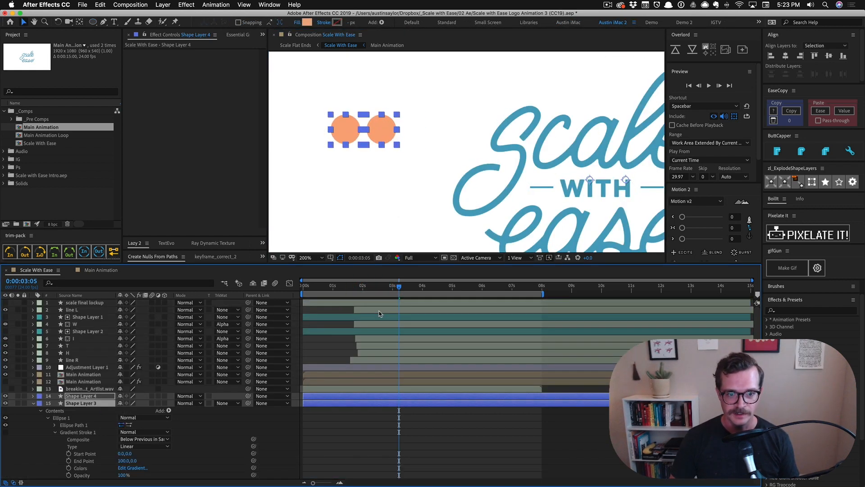
{"action": "left_click", "coordinate": [423, 435]}
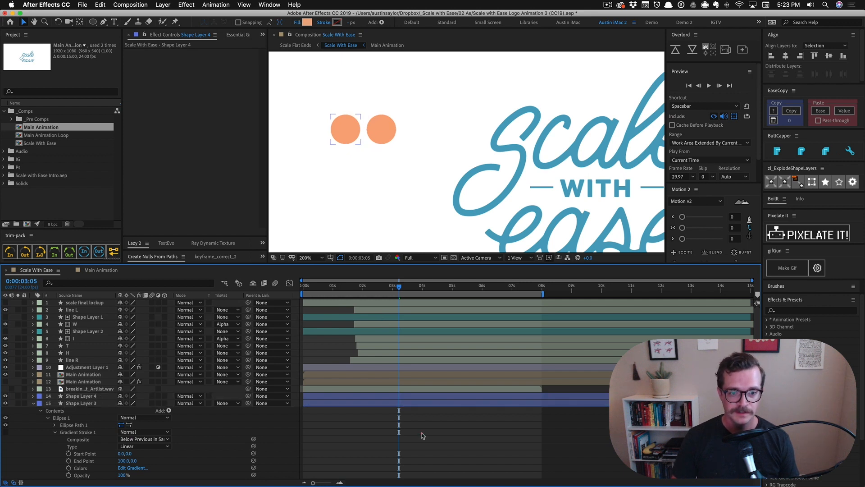
Keyframe the right circle's Position at 0:00:03:05 and move it 40 px toward the other circle at 0:00:03:15
{"action": "left_click", "coordinate": [408, 398]}
{"action": "key", "text": "alt+shift+p"}
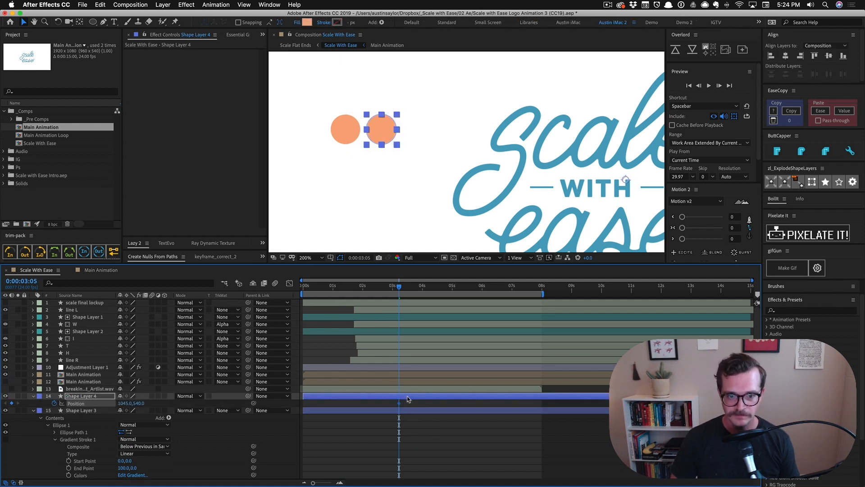
{"action": "key", "text": "shift+Page_Down"}
{"action": "key", "text": "shift+Left"}
{"action": "key", "text": "shift+Left"}
{"action": "key", "text": "shift+Left"}
{"action": "key", "text": "shift+Left"}
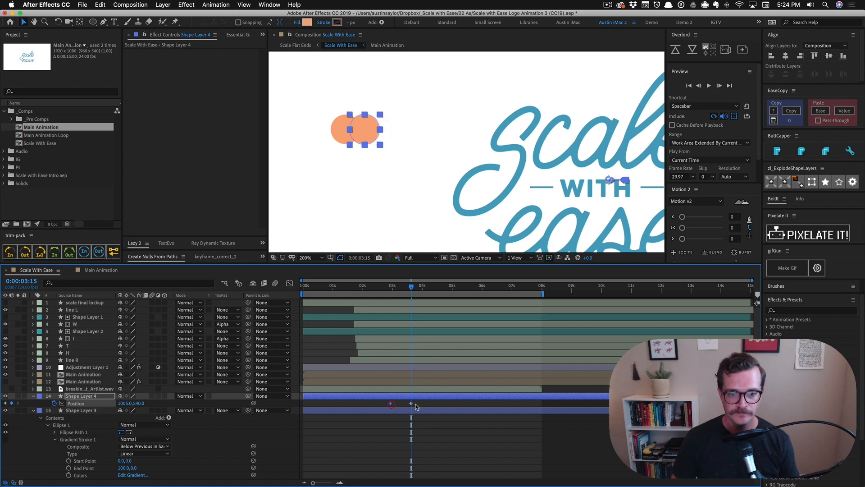
Spread the right circle's two Position keyframes to about one second apart and apply Easy Ease to them
{"action": "left_click_drag", "start_coordinate": [411, 404], "coordinate": [374, 408]}
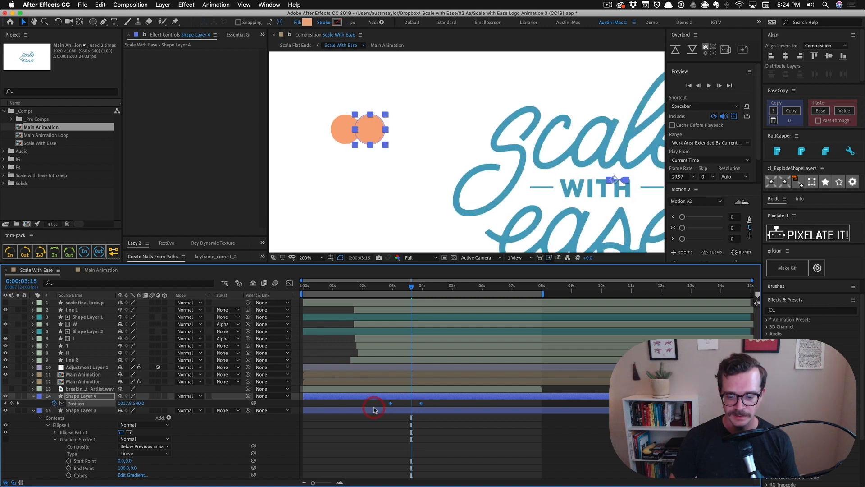
{"action": "key", "text": "F9"}
{"action": "left_click", "coordinate": [402, 433]}
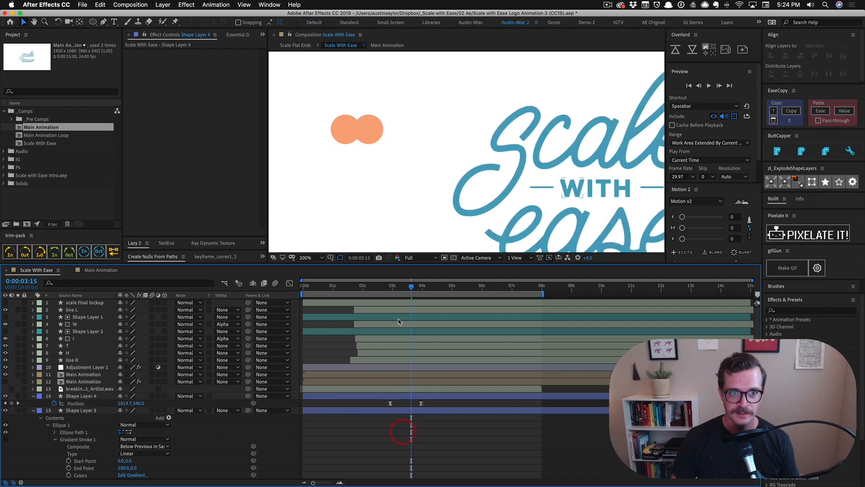
Step frame by frame from 0:00:03:00 to 0:00:03:19 to examine how the two circles merge under the adjustment layer
{"action": "left_click", "coordinate": [392, 287]}
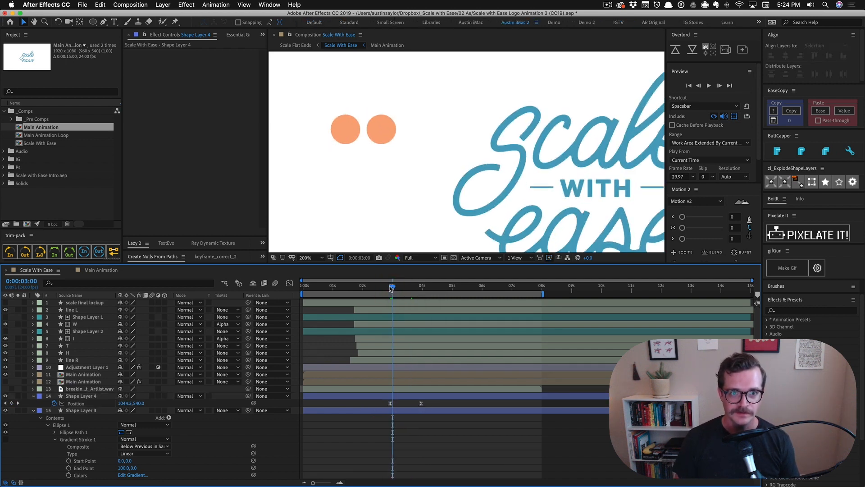
{"action": "key", "text": "Page_Down"}
{"action": "key", "text": "Page_Down"}
{"action": "key", "text": "Page_Down"}
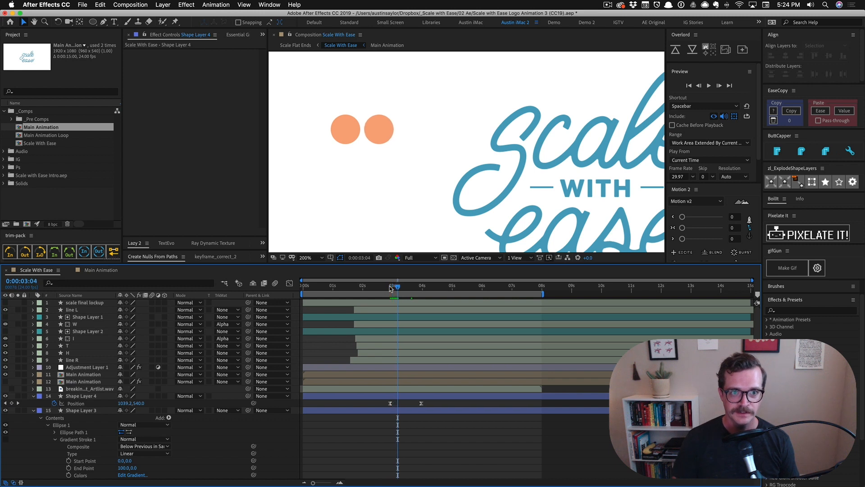
{"action": "key", "text": "Page_Down"}
{"action": "key", "text": "Page_Down"}
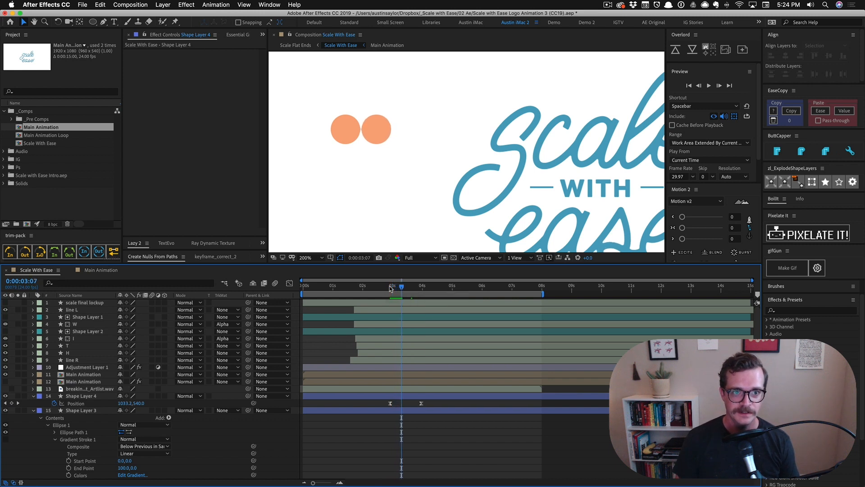
{"action": "key", "text": "Page_Down"}
{"action": "key", "text": "Page_Down"}
{"action": "key", "text": "Page_Down"}
{"action": "key", "text": "Page_Down"}
{"action": "key", "text": "Page_Down"}
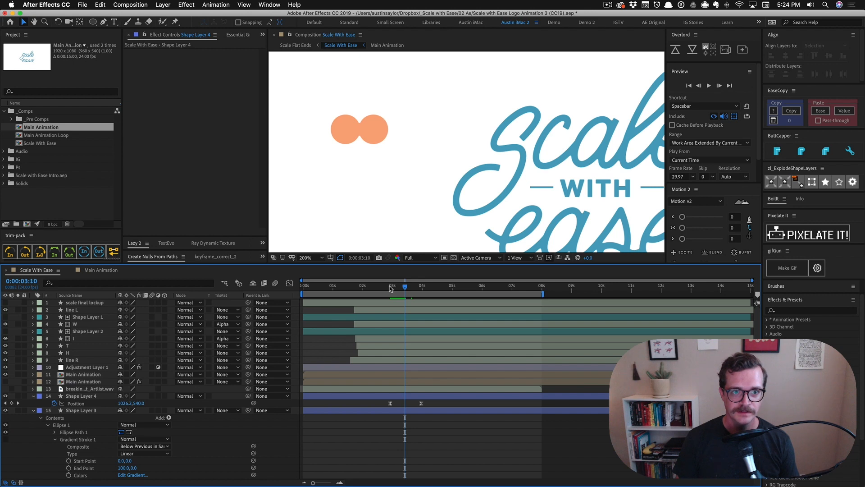
{"action": "key", "text": "Page_Down"}
{"action": "key", "text": "Page_Down"}
{"action": "key", "text": "Page_Down"}
{"action": "key", "text": "Page_Down"}
{"action": "key", "text": "Page_Down"}
{"action": "key", "text": "Page_Down"}
{"action": "key", "text": "Page_Down"}
{"action": "key", "text": "Page_Down"}
{"action": "key", "text": "Page_Down"}
{"action": "key", "text": "Page_Down"}
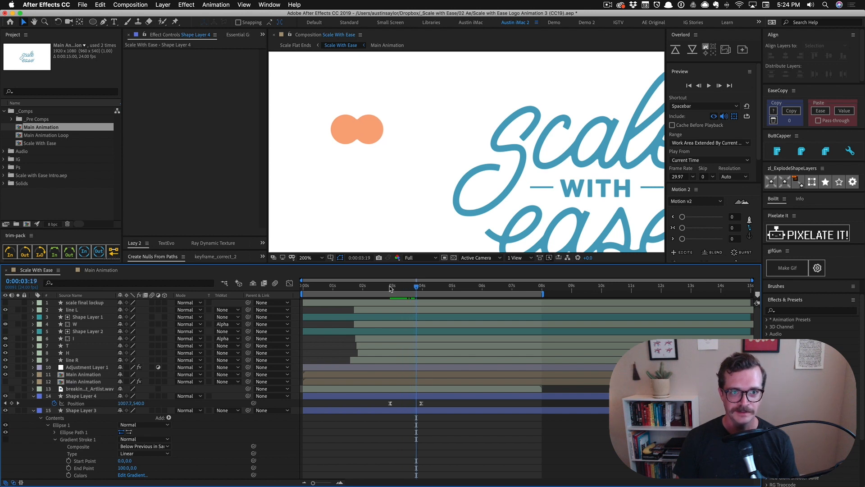
Delete both circle shape layers from the Scale With Ease composition
{"action": "left_click", "coordinate": [411, 397]}
{"action": "left_click", "coordinate": [411, 409], "text": "shift"}
{"action": "key", "text": "Delete"}
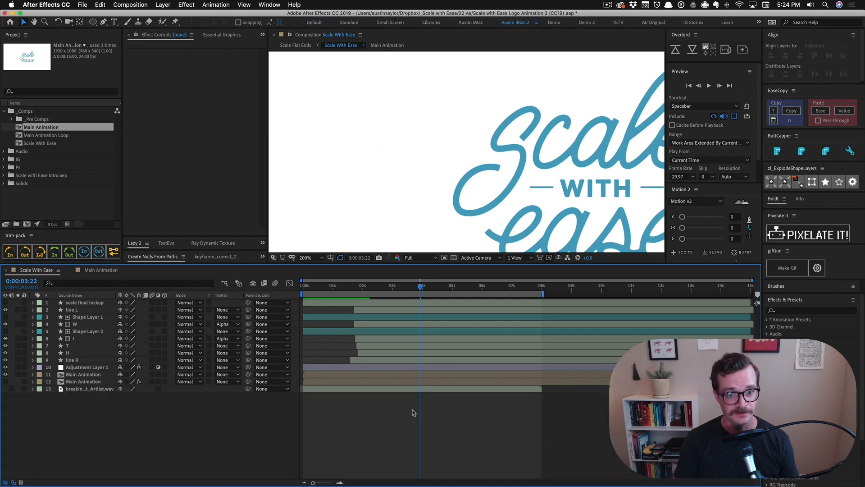
View the logo at 100%, check the Main Animation composition, return to Scale With Ease and preview the finished animation
{"action": "key", "text": "comma"}
{"action": "key", "text": "comma"}
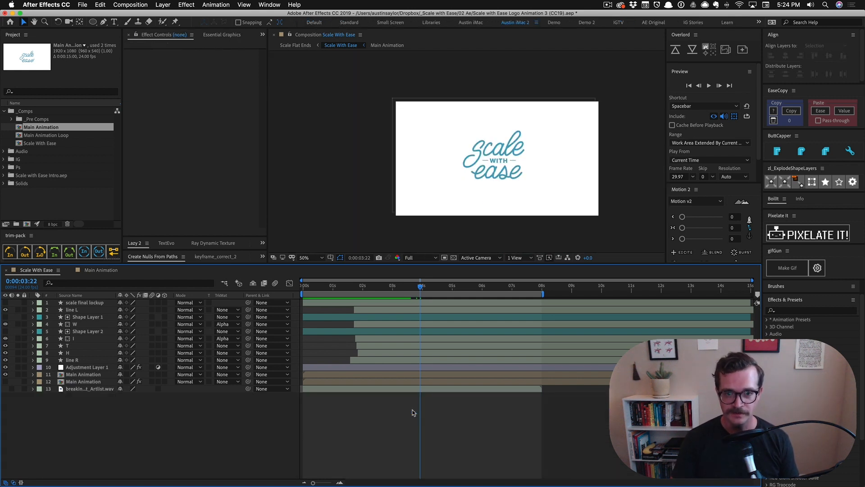
{"action": "key", "text": "period"}
{"action": "left_click_drag", "start_coordinate": [530, 205], "coordinate": [470, 187]}
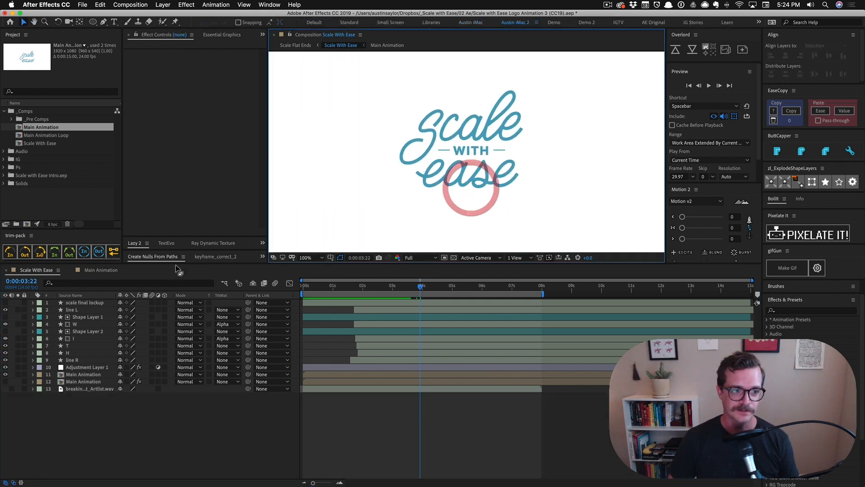
{"action": "left_click", "coordinate": [101, 270]}
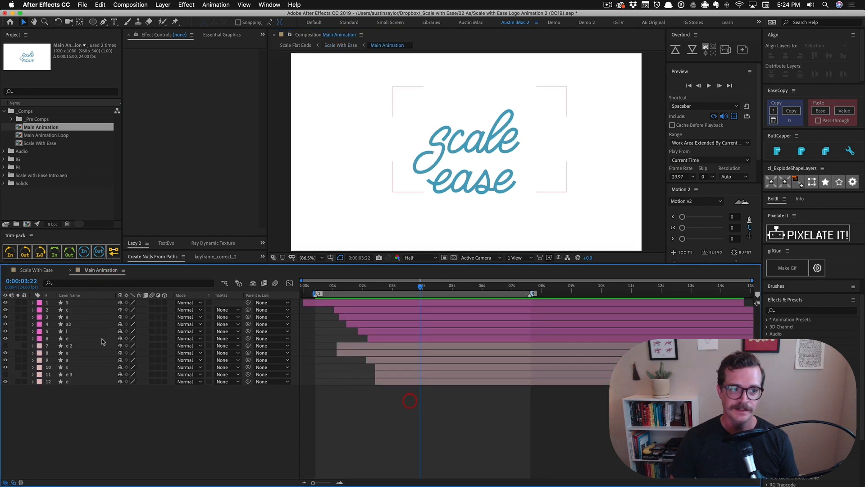
{"action": "left_click", "coordinate": [32, 271]}
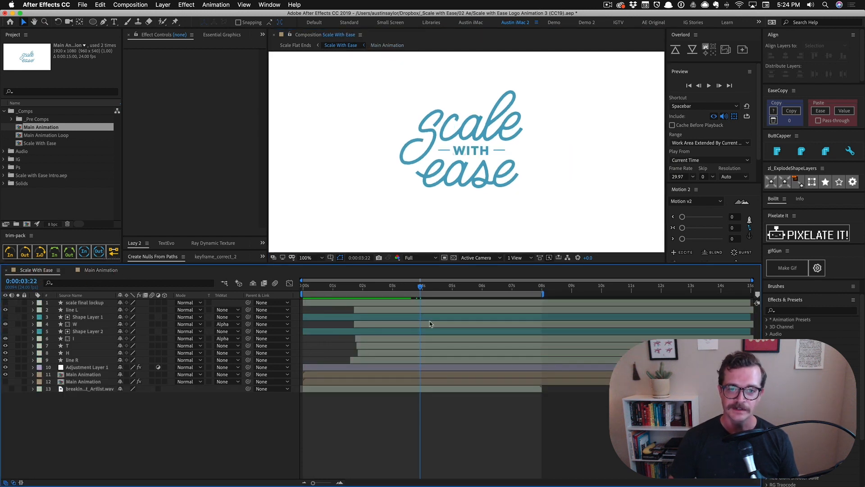
{"action": "key", "text": "space"}
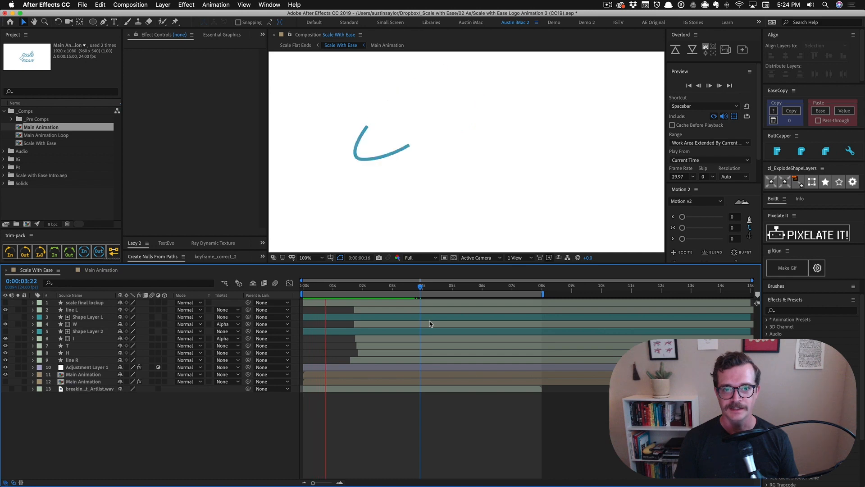